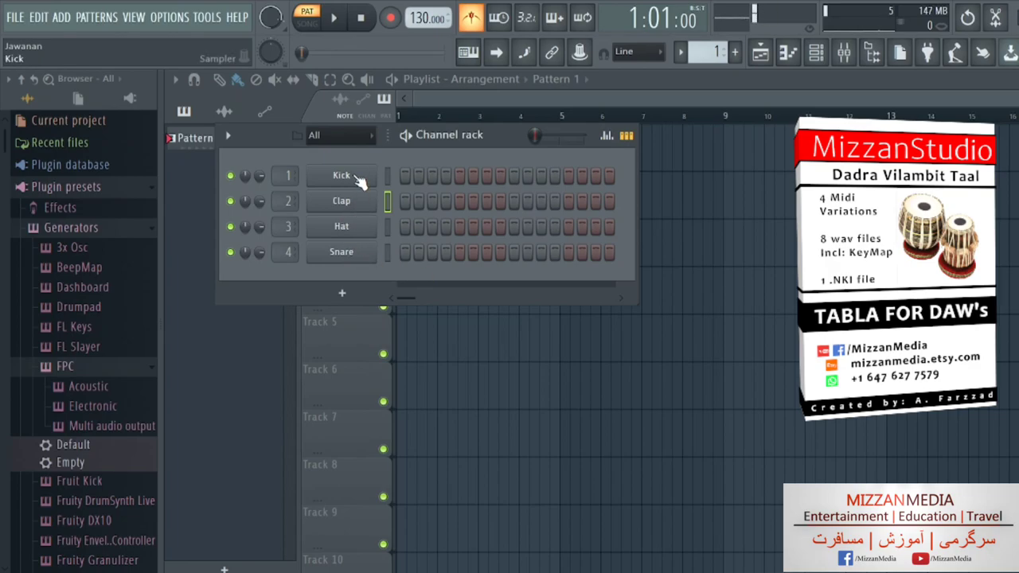
Step: Insert an FPC, audition its Crash, Mid Tom, Open HiHat and Tambourine pads, and list kit presets
right_click(357, 177)
mouse_move(406, 288)
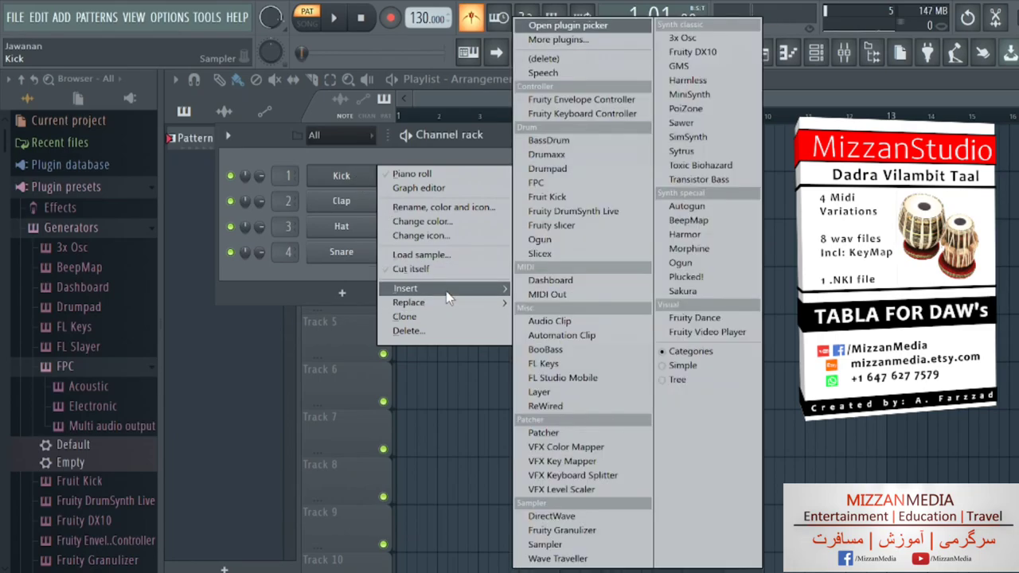
left_click(567, 188)
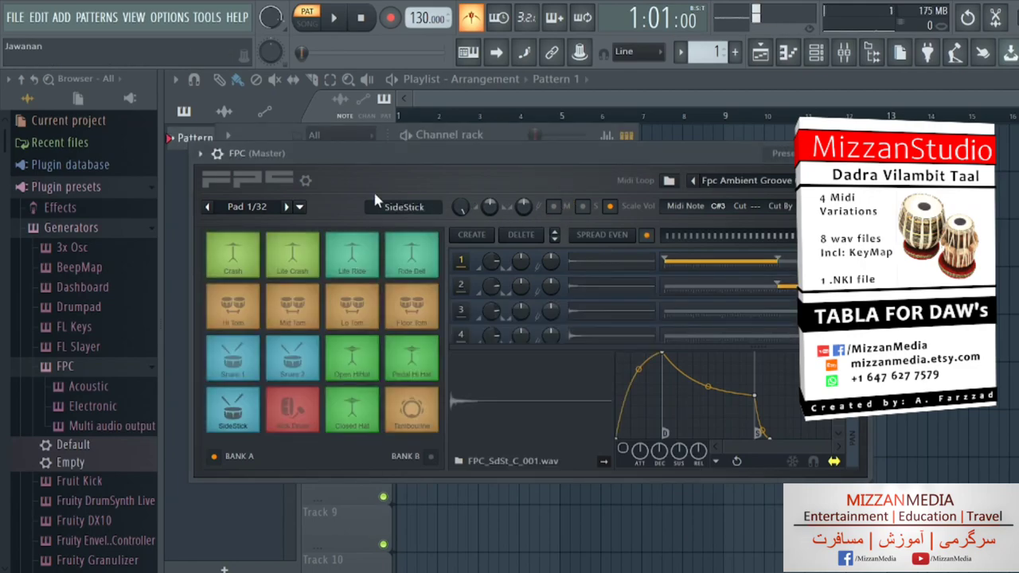
left_click(255, 275)
left_click(289, 314)
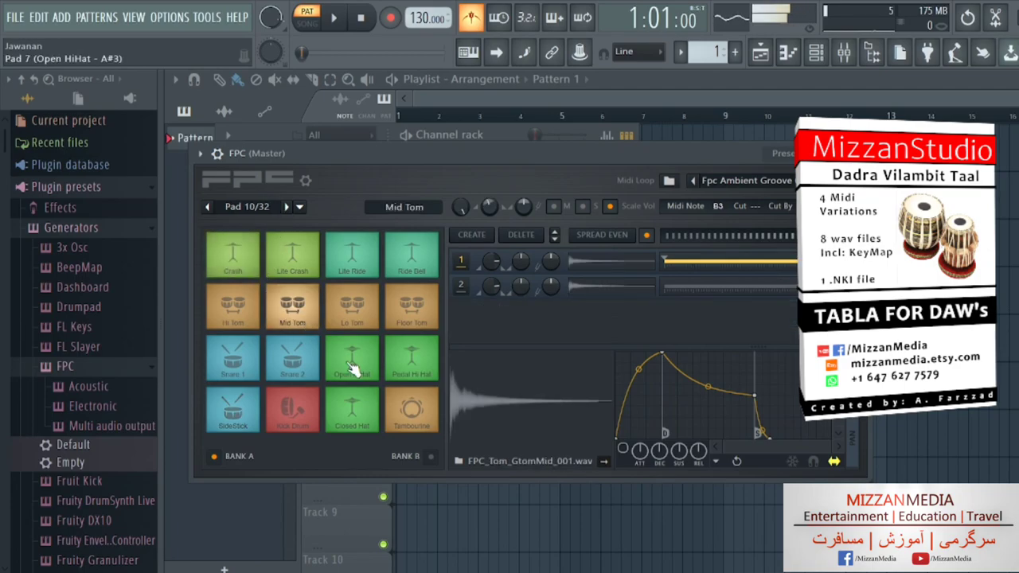
left_click(353, 367)
left_click(410, 411)
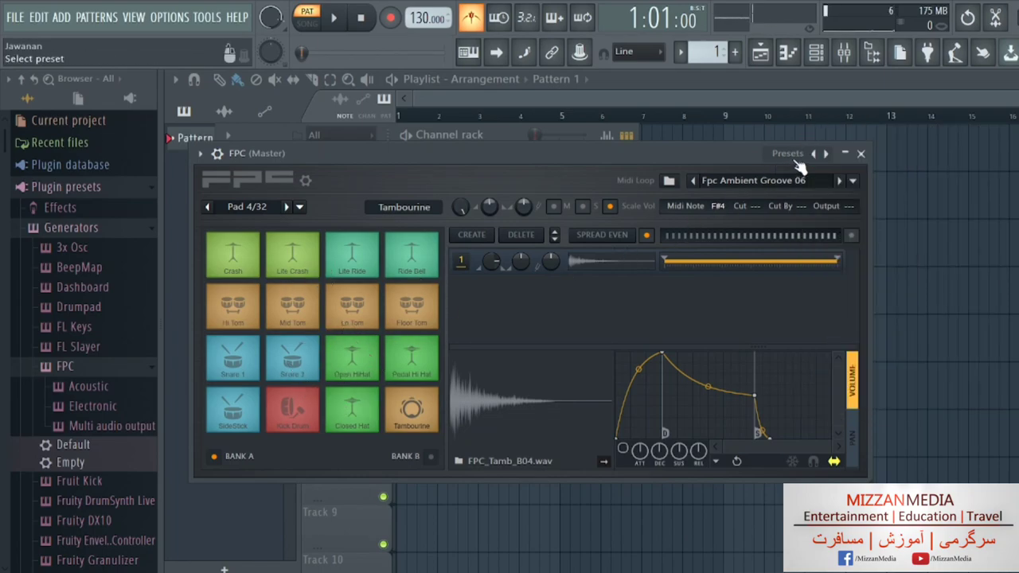
left_click(800, 162)
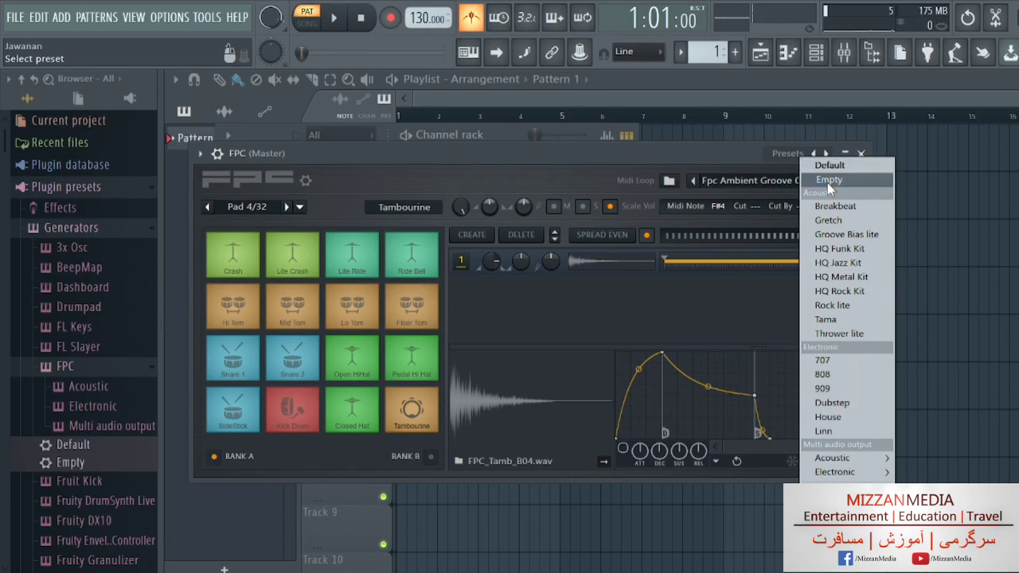
Step: Load the Empty FPC preset, confirm the pads are blank, and switch to the Mizzan Studio folder
left_click(828, 181)
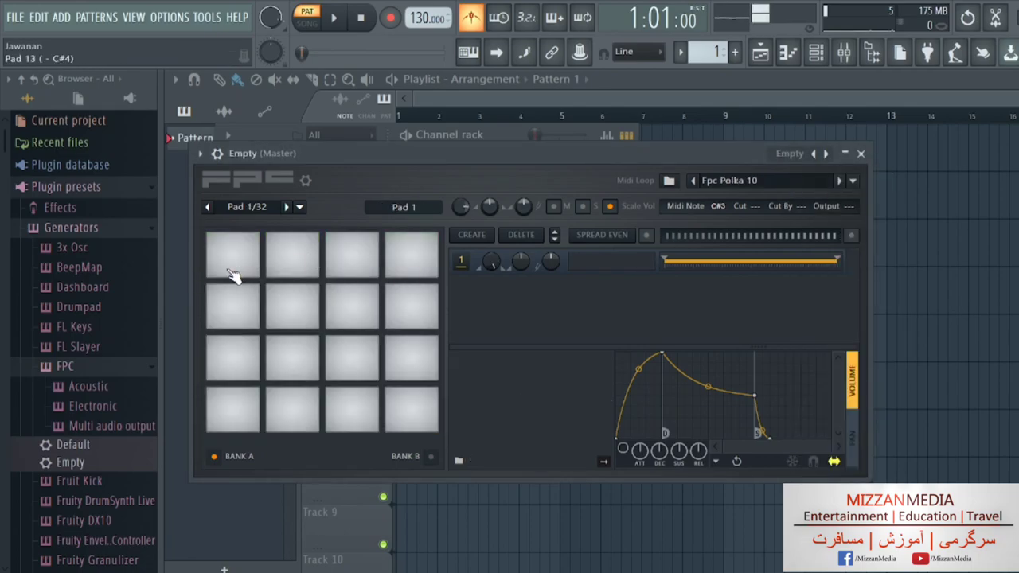
left_click(236, 258)
left_click(296, 264)
left_click(350, 266)
left_click(410, 266)
left_click(406, 297)
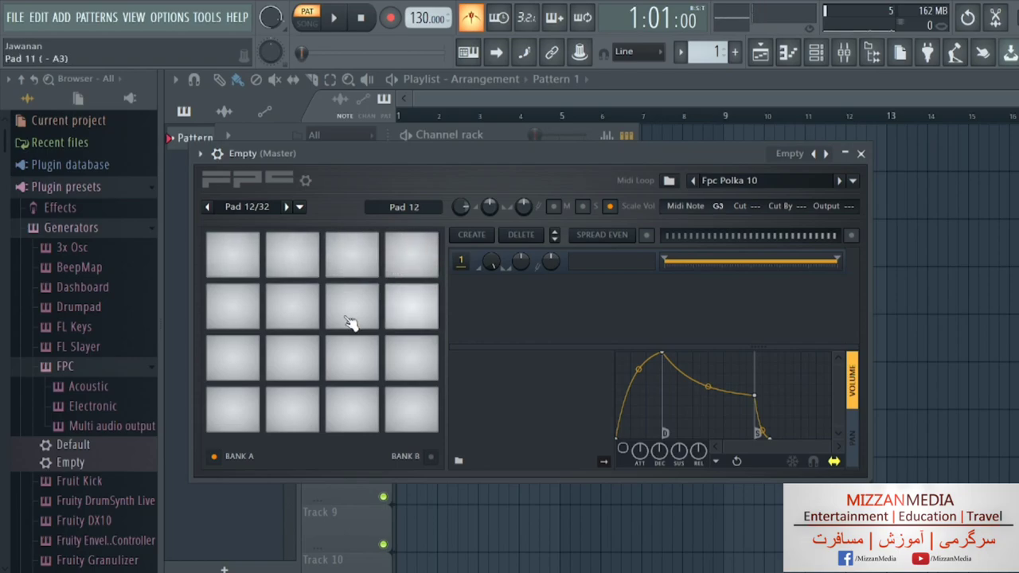
left_click(353, 319)
left_click(292, 323)
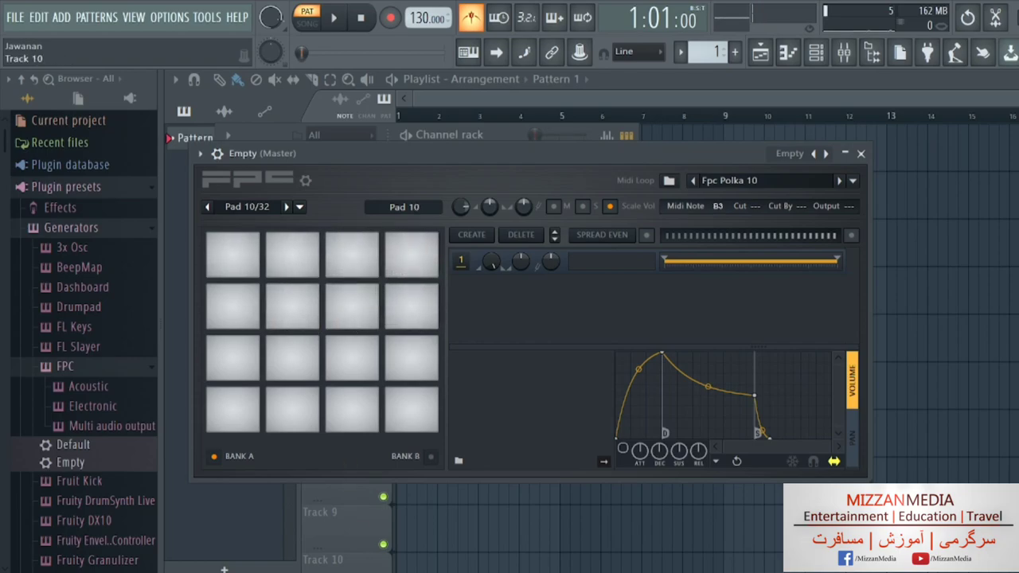
left_click(395, 517)
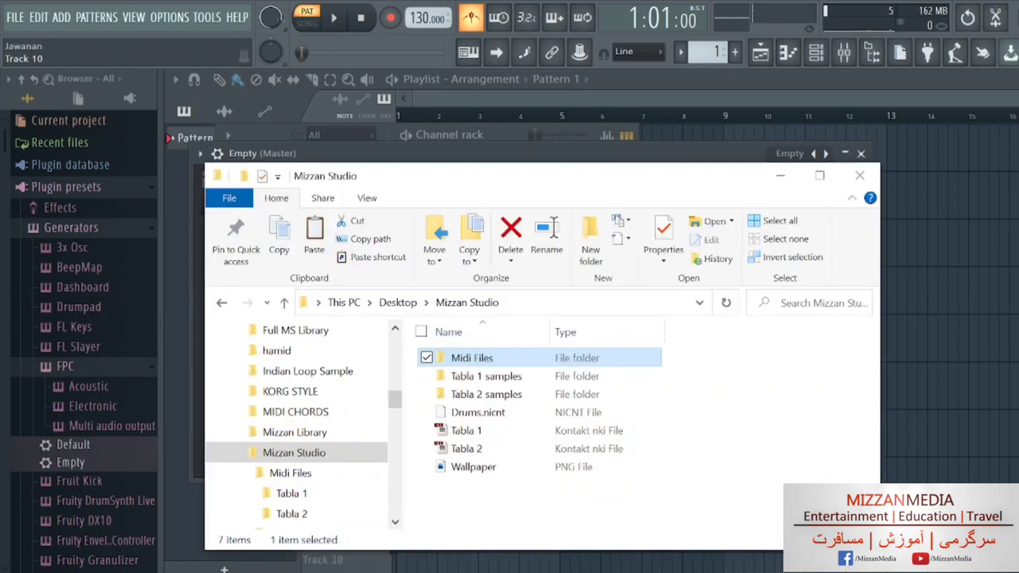
Step: Open the Tabla 1 samples folder and collapse the Explorer ribbon to show the eight samples
double_click(492, 379)
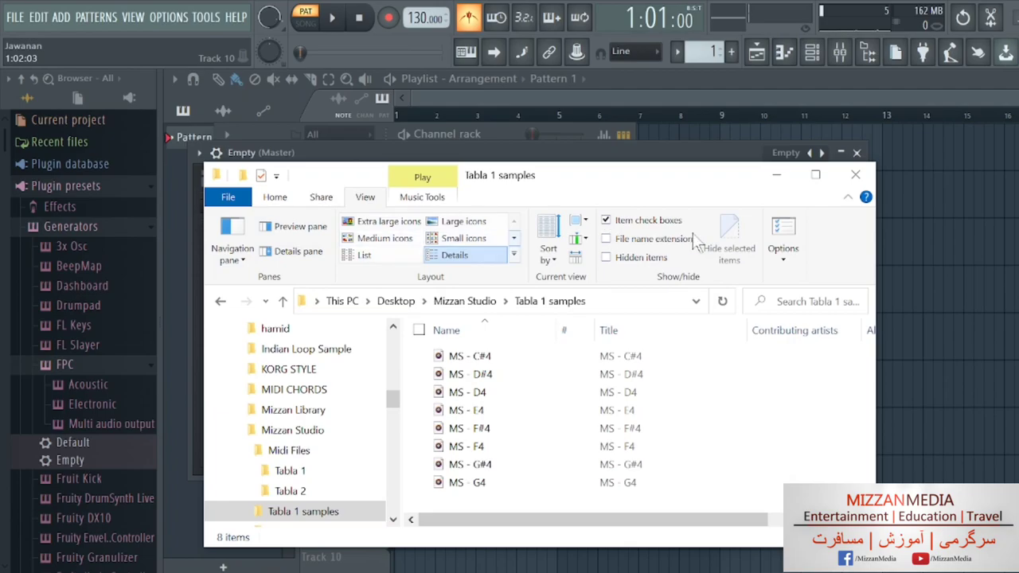
left_click(847, 197)
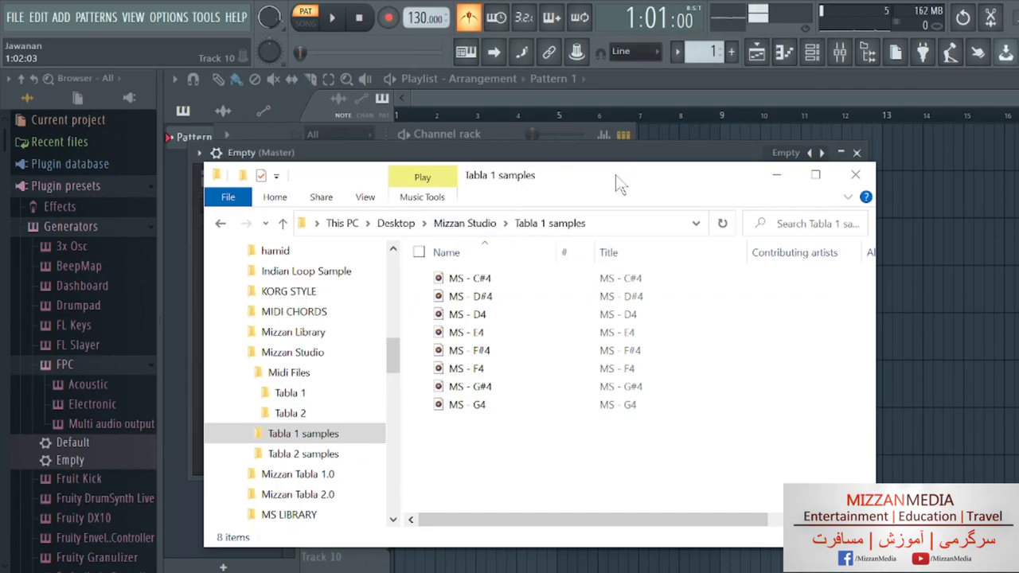
Step: Load MS - C#4, D#4, D4 and E4 onto the top row of FPC pads
left_click_drag(615, 174, 866, 217)
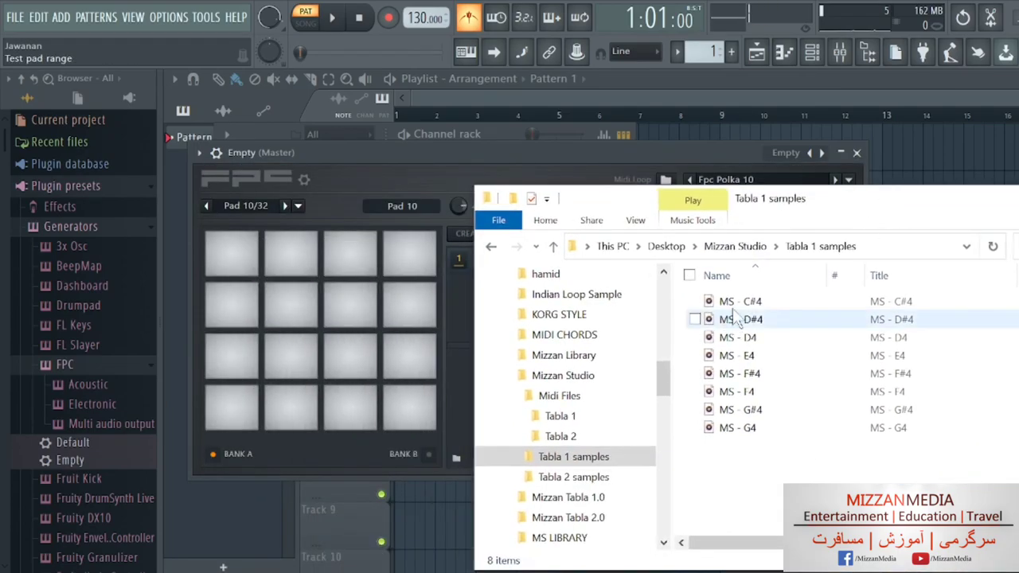
left_click_drag(740, 301, 233, 253)
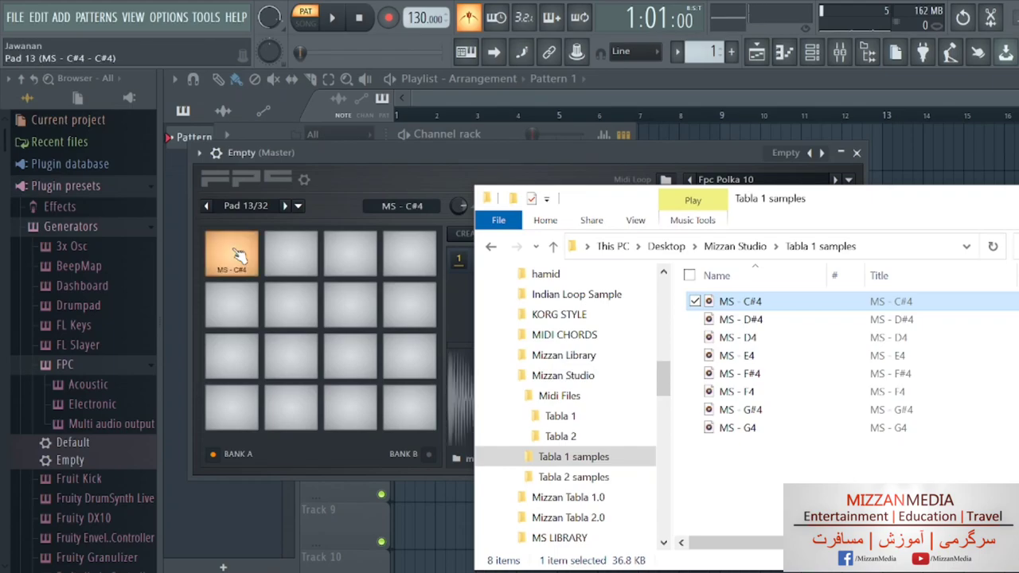
mouse_move(732, 320)
left_mouse_down()
mouse_move(313, 280)
mouse_move(281, 264)
left_mouse_up()
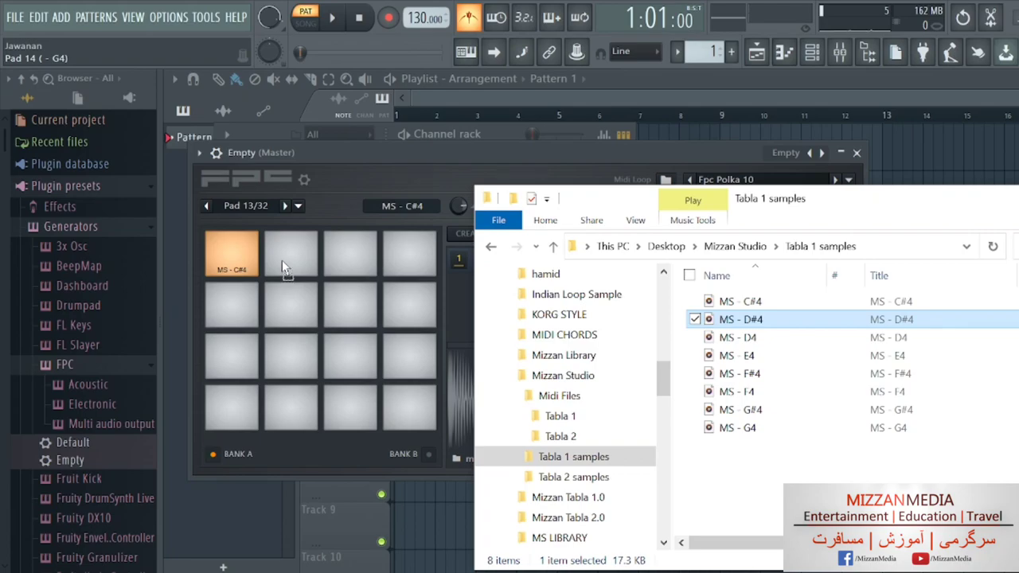
left_click_drag(282, 260, 281, 260)
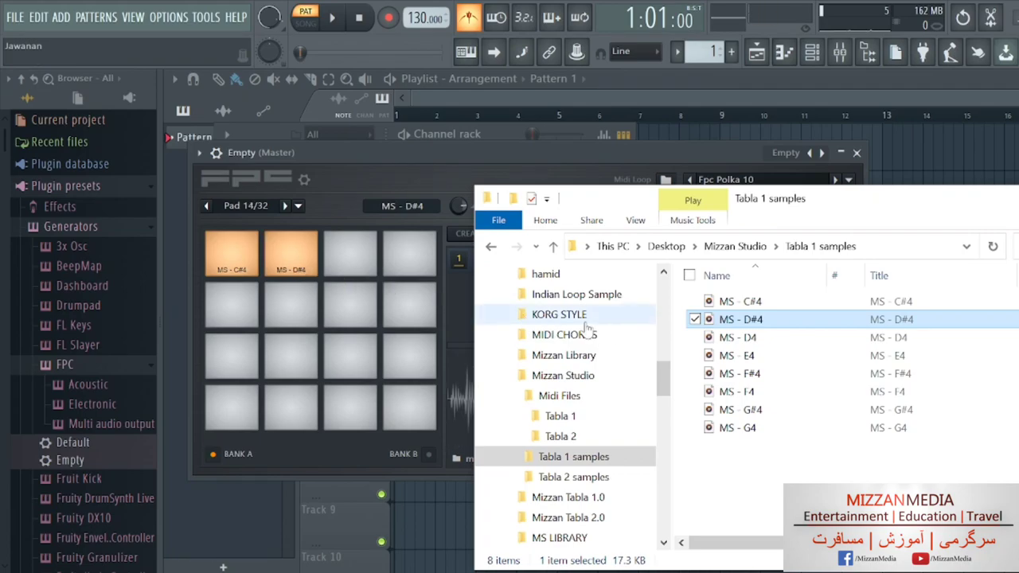
left_click_drag(716, 338, 338, 250)
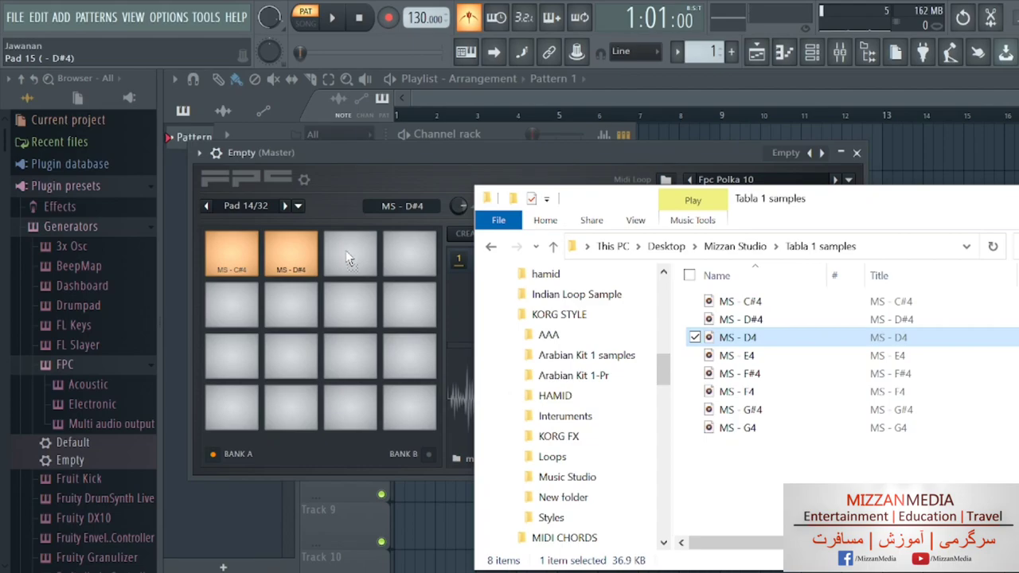
left_click_drag(348, 259, 347, 259)
mouse_move(752, 359)
left_mouse_down()
mouse_move(565, 332)
mouse_move(406, 261)
left_mouse_up()
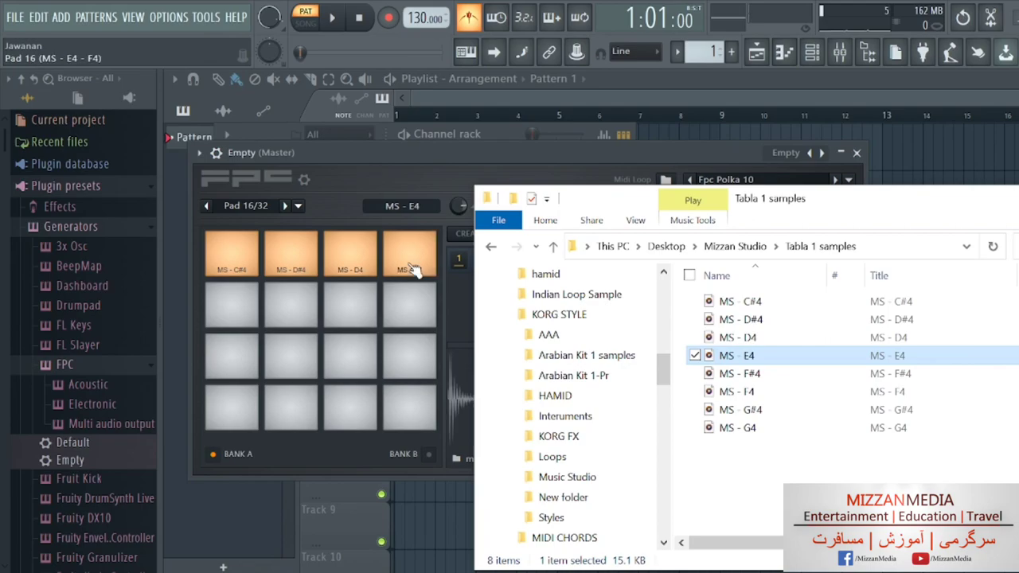
Step: Load MS - F#4, F4, G#4 and G4 onto the second row of FPC pads
left_click_drag(724, 378, 227, 309)
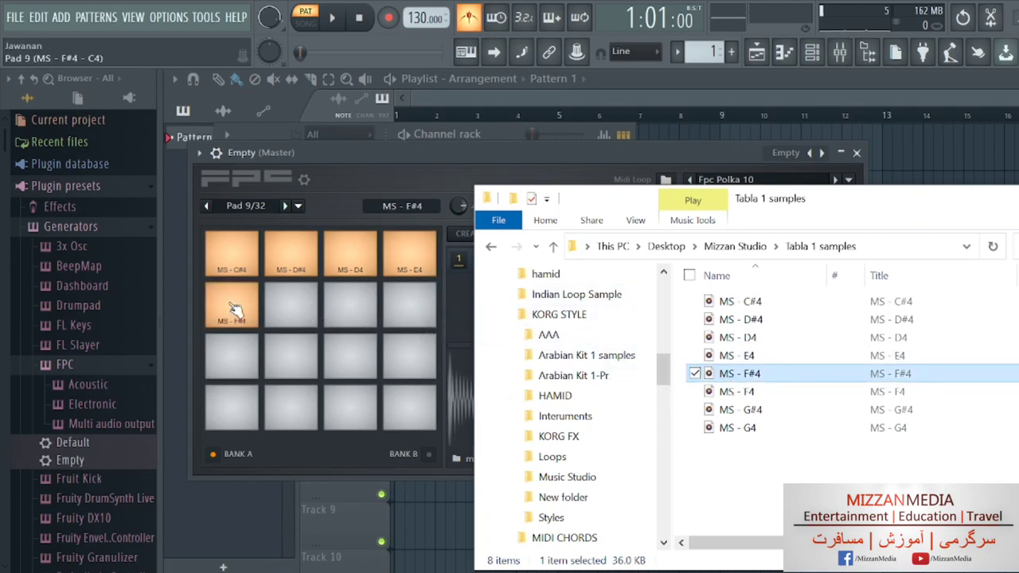
left_click_drag(721, 391, 285, 317)
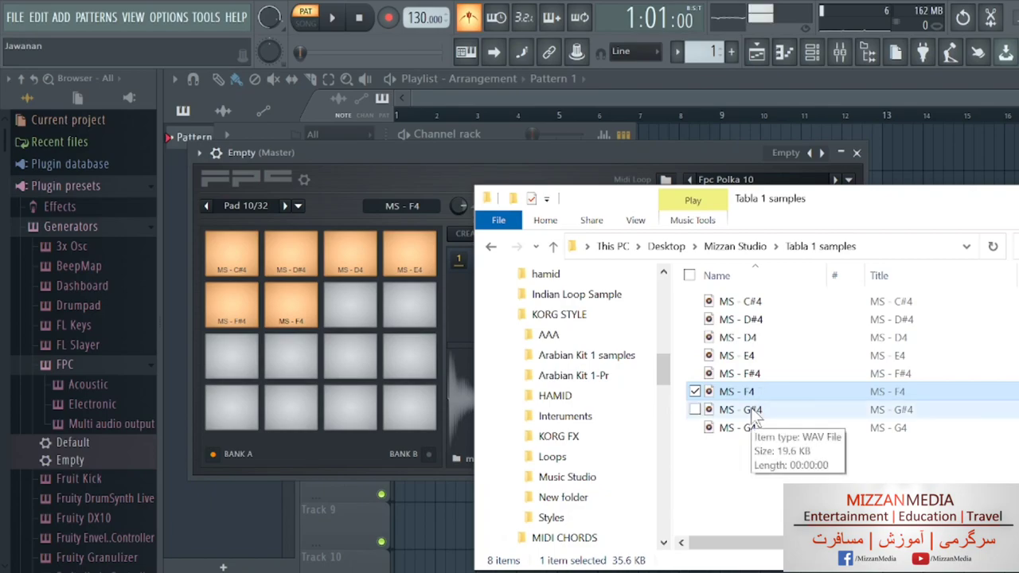
left_click_drag(752, 415, 355, 306)
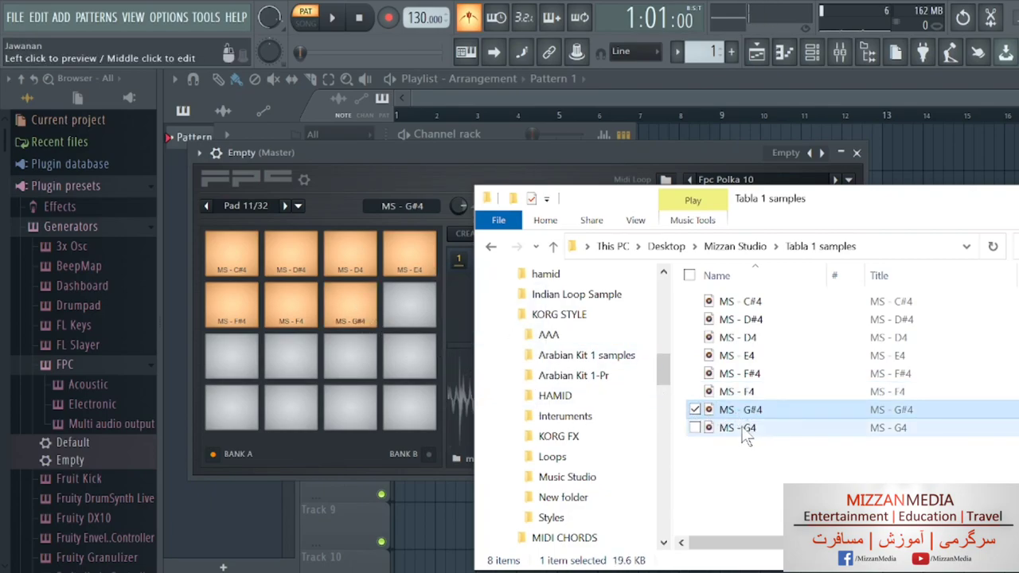
left_click_drag(744, 434, 398, 317)
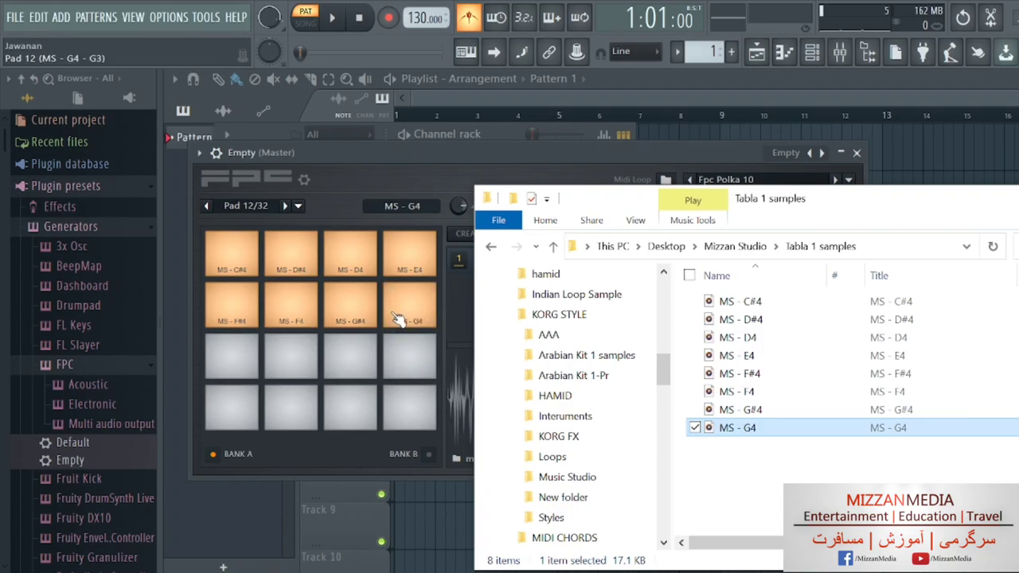
Step: Audition the eight loaded tabla pads and try a pitch offset on the MS - C#4 pad
left_click(434, 159)
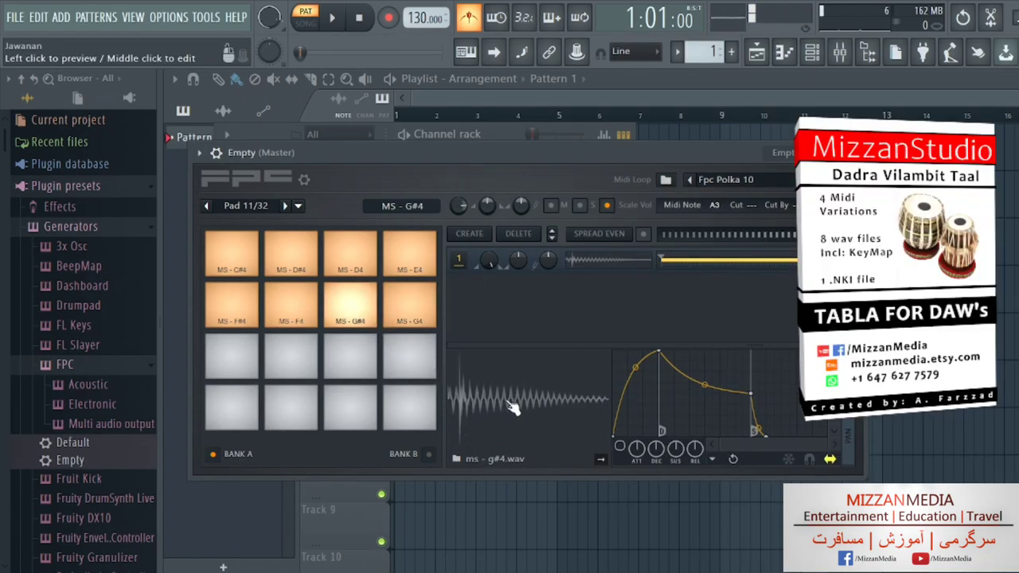
left_click(358, 319)
left_click(406, 256)
left_click(352, 248)
left_click(314, 265)
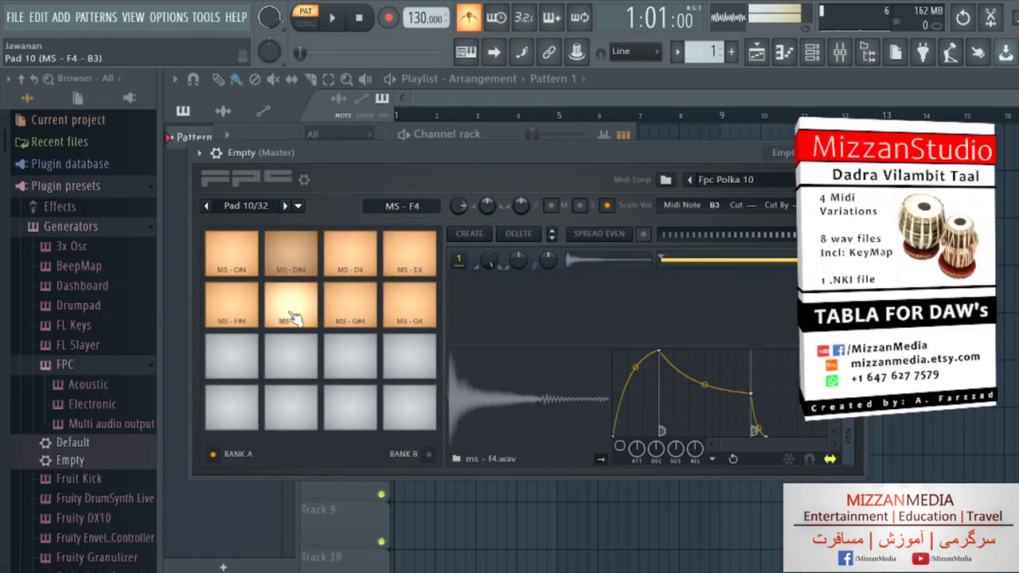
left_click(291, 311)
left_click(233, 303)
left_click(238, 262)
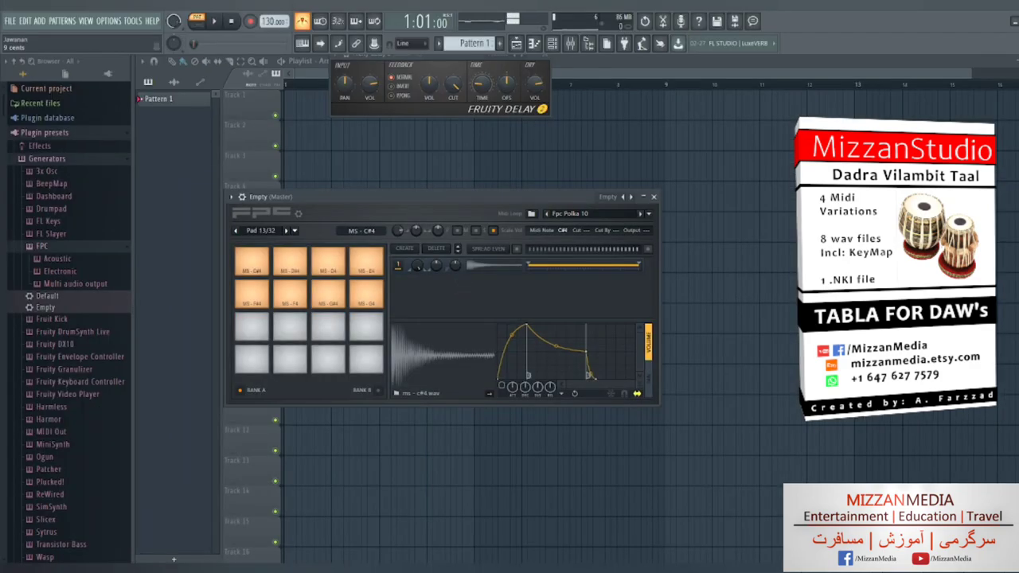
left_click_drag(514, 17, 510, 17)
Step: Assign MIDI notes D#4, D4 and E4 to their matching top-row tabla pads
left_click(255, 275)
left_click(289, 266)
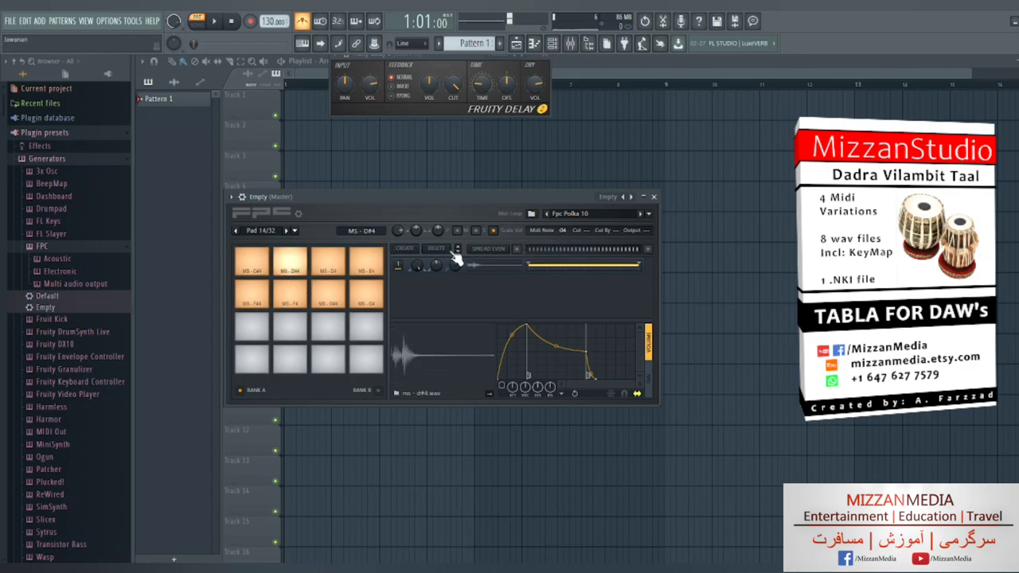
left_click(566, 232)
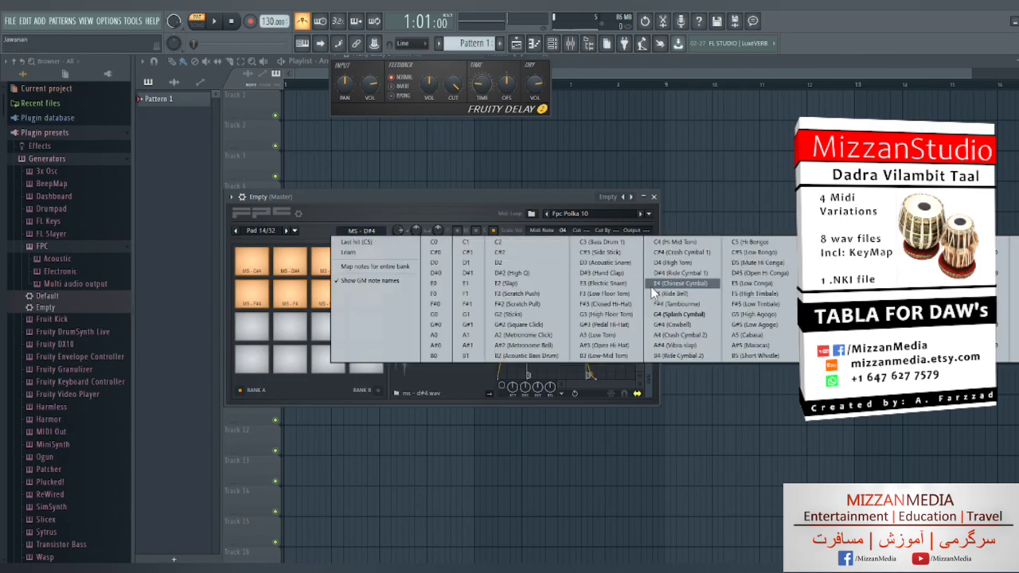
left_click(677, 276)
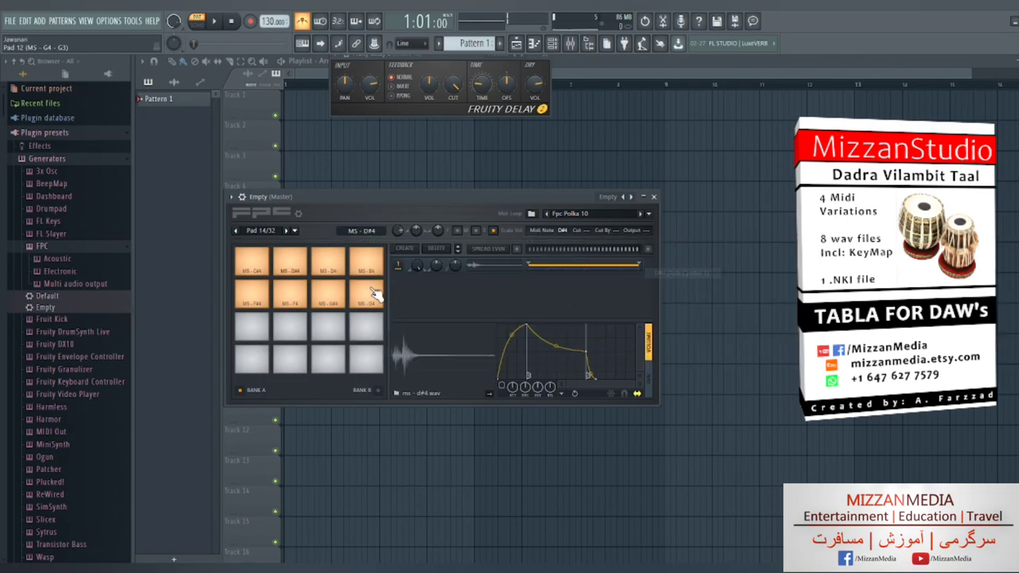
left_click(334, 268)
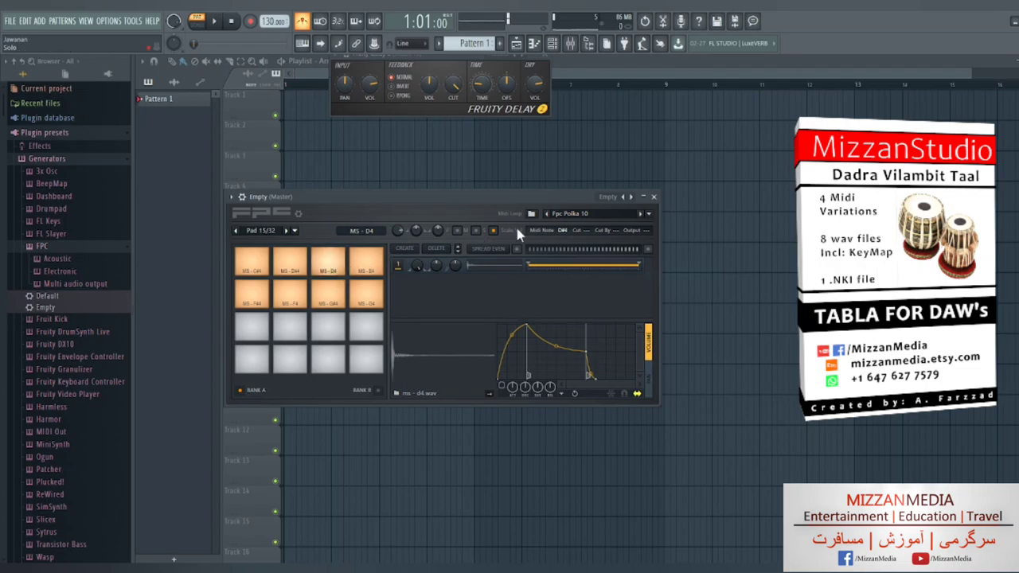
left_click(563, 232)
left_click(672, 263)
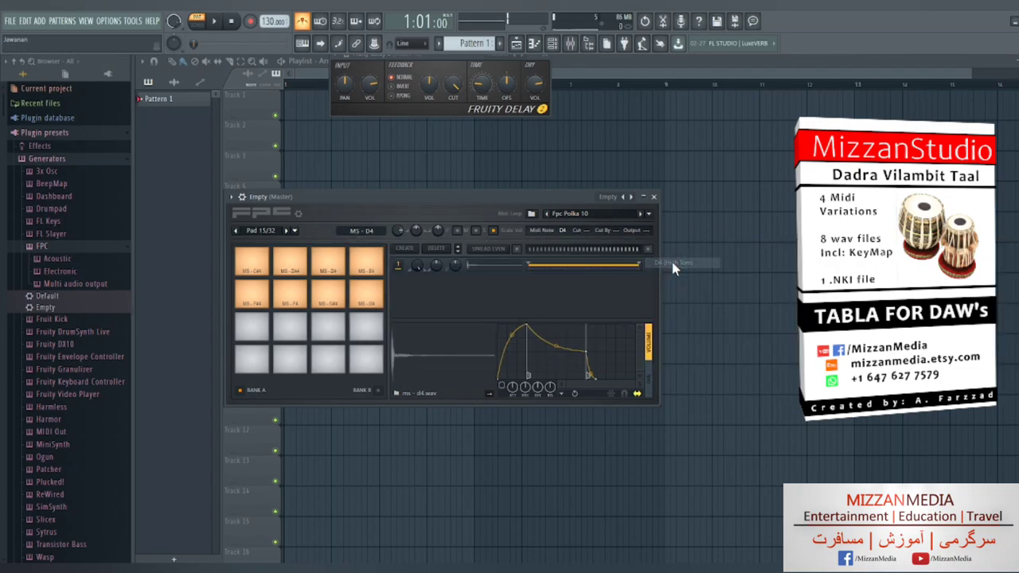
left_click(365, 272)
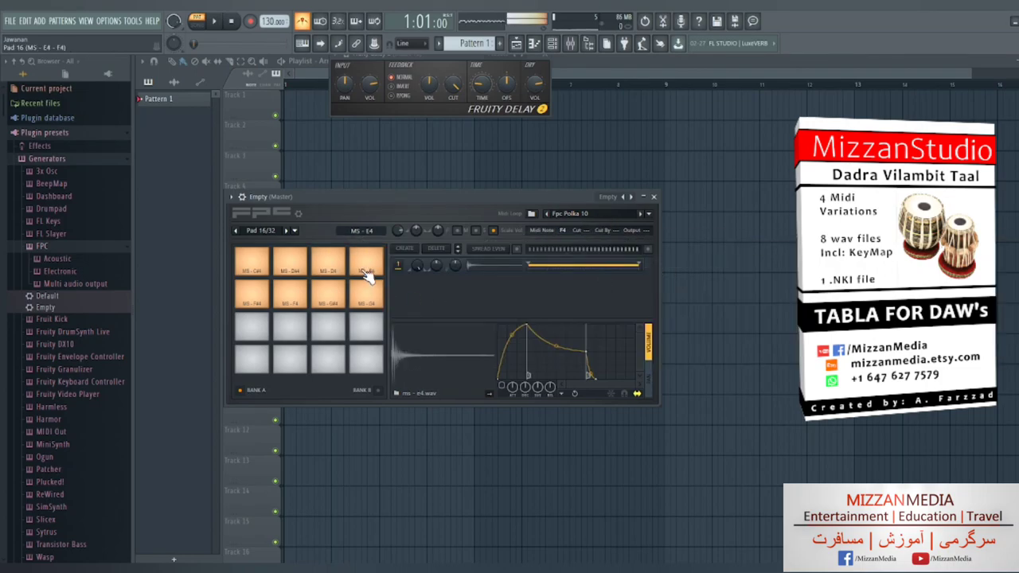
left_click(563, 231)
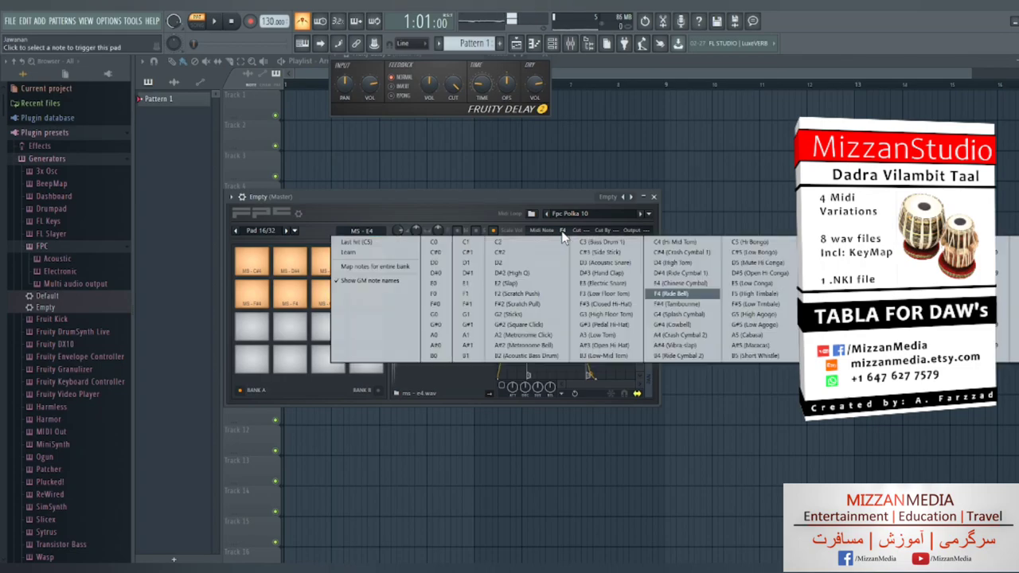
left_click(677, 282)
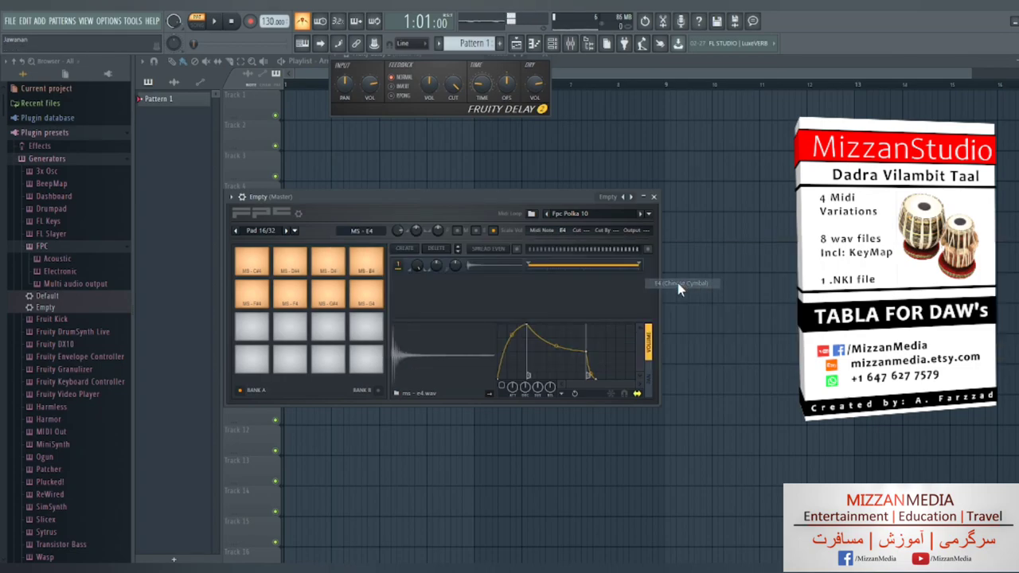
Step: Assign MIDI notes F#4, F4, G#4 and G4 to the second-row tabla pads
left_click(253, 299)
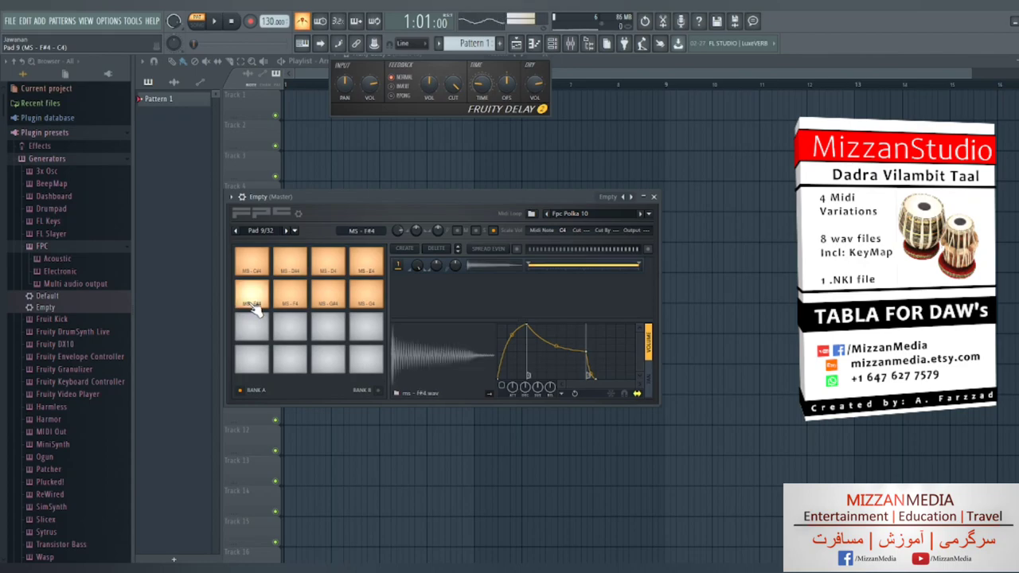
left_click(562, 231)
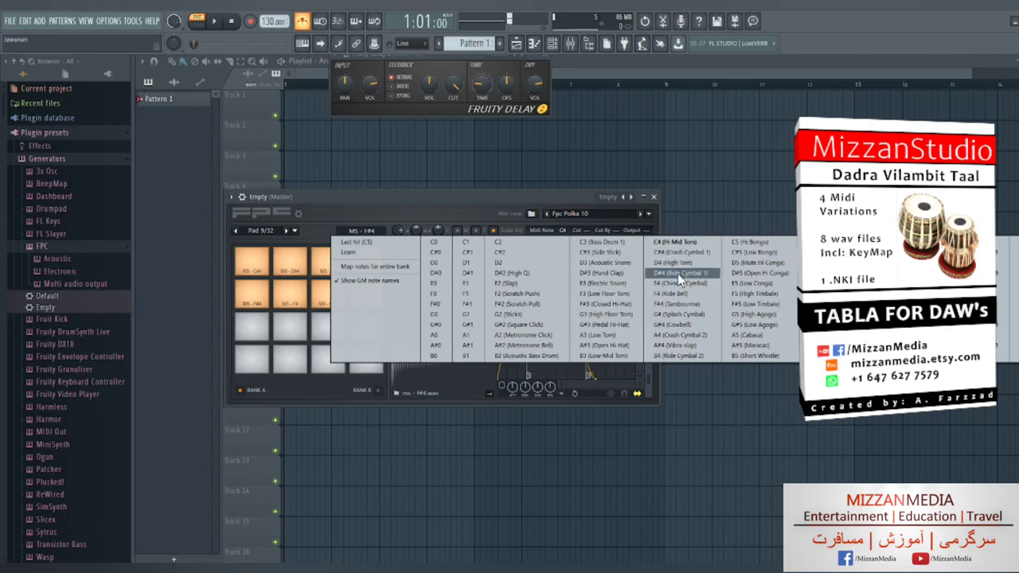
left_click(673, 307)
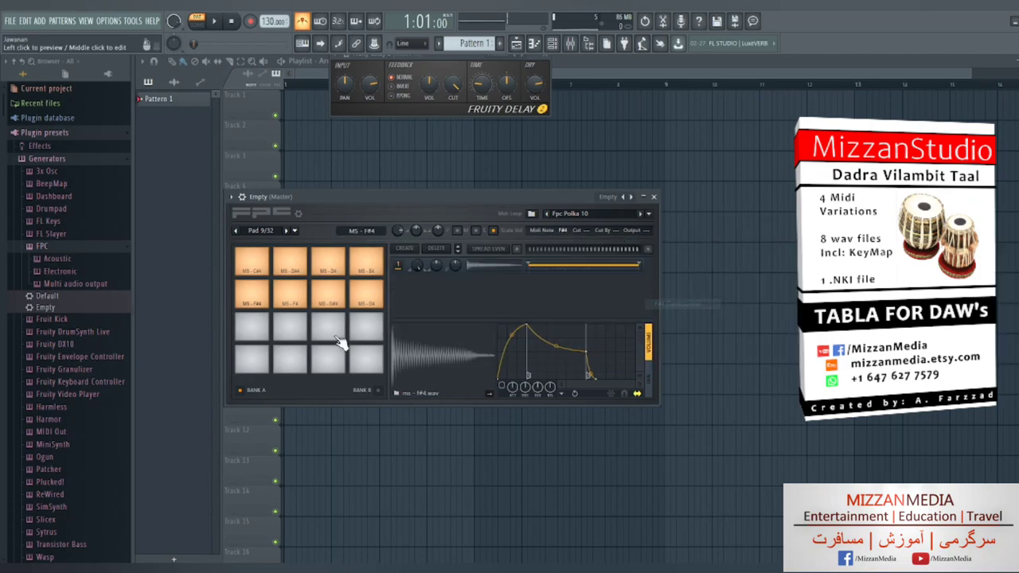
left_click(291, 300)
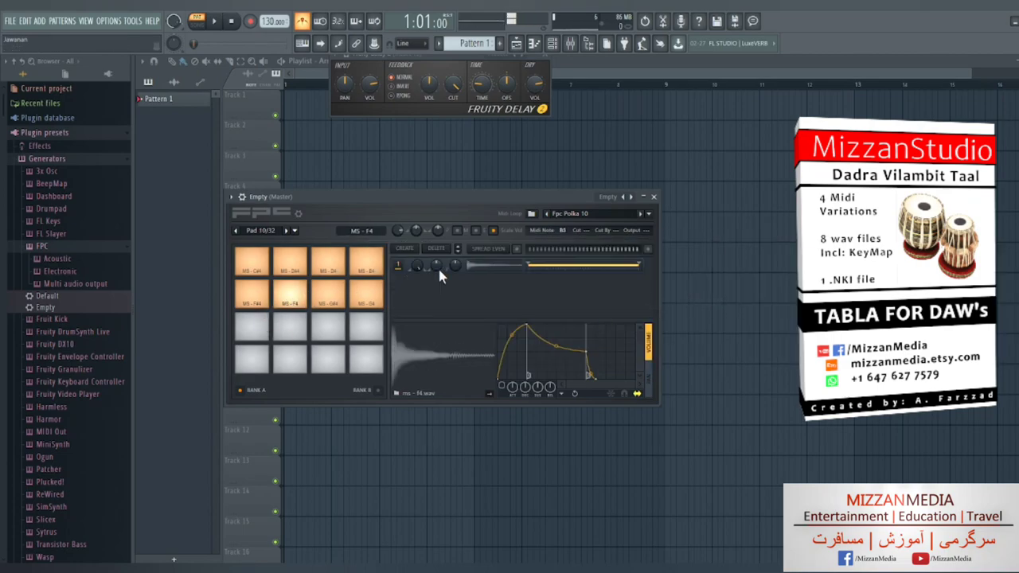
left_click(566, 229)
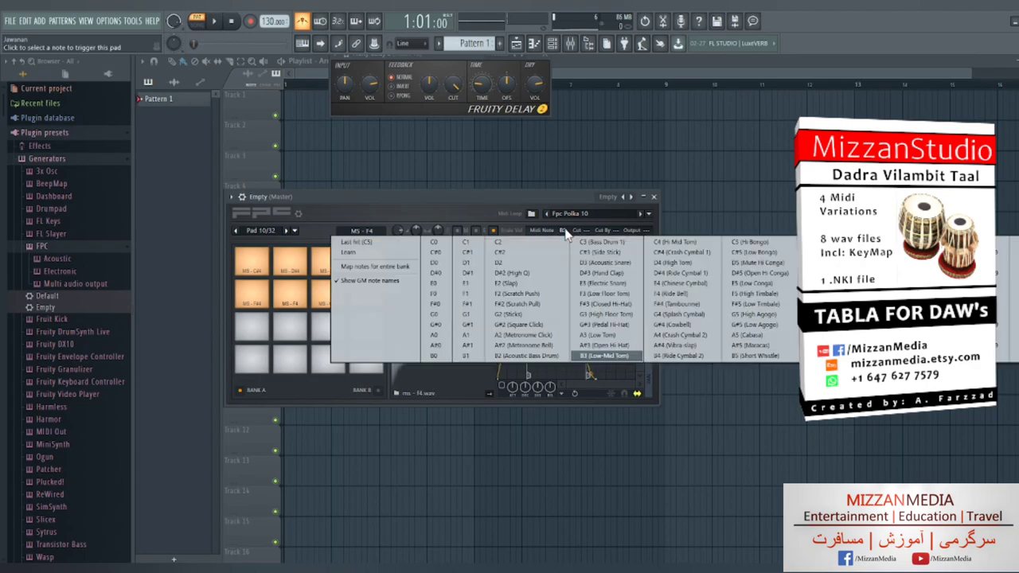
left_click(674, 293)
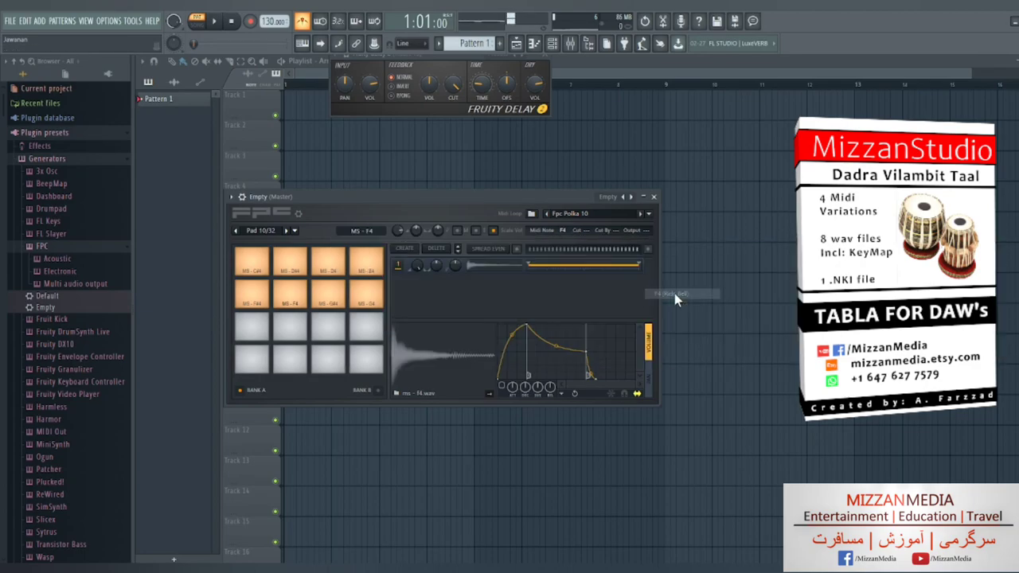
left_click(332, 301)
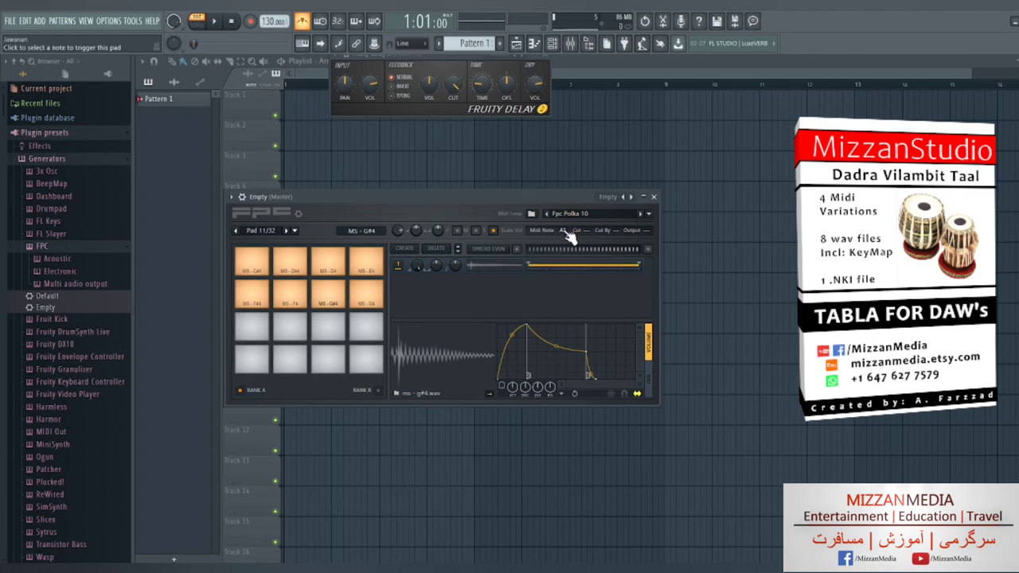
left_click(565, 233)
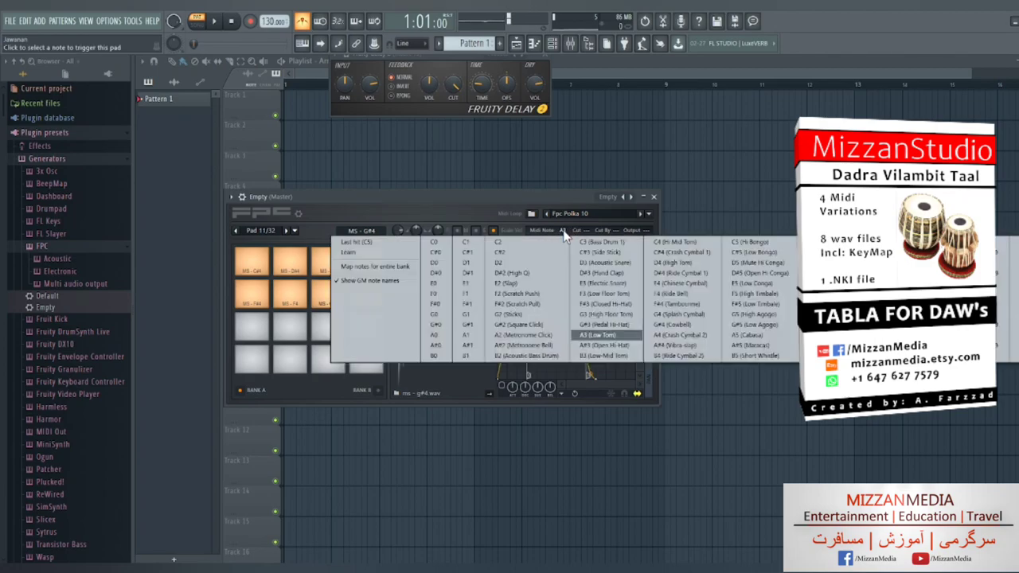
left_click(686, 327)
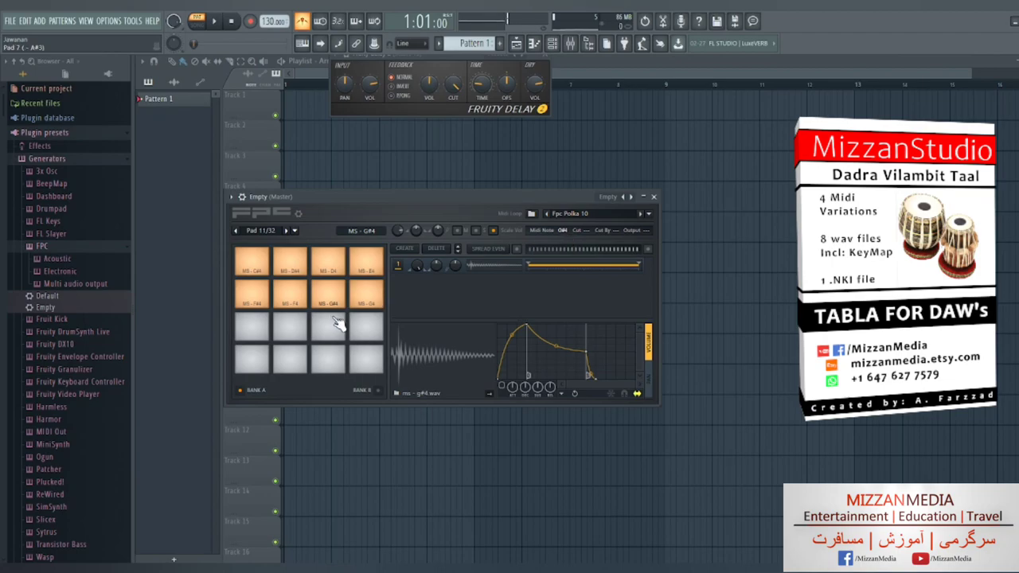
left_click(374, 297)
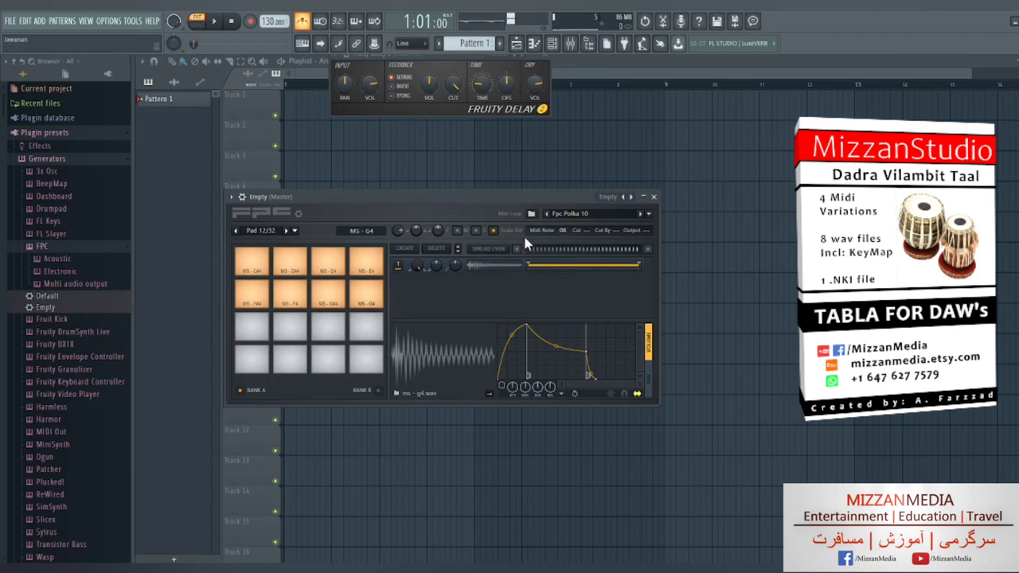
left_click(562, 230)
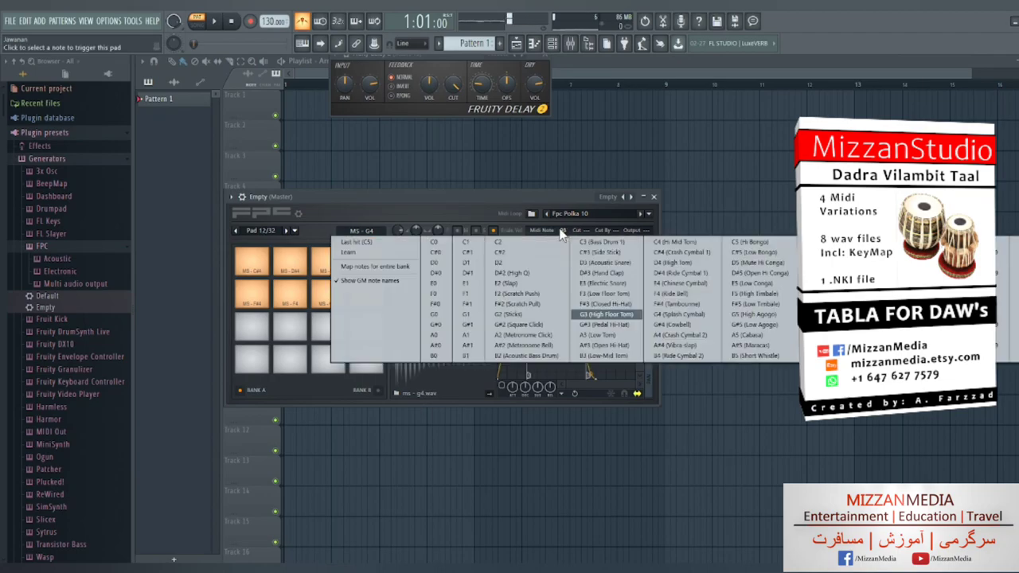
left_click(671, 313)
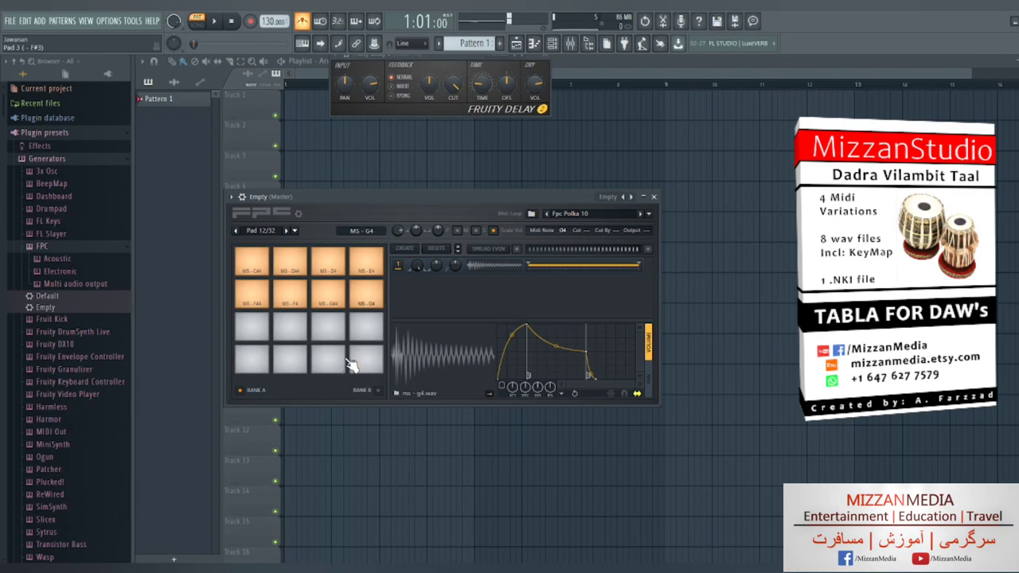
left_click(232, 197)
Step: Save the FPC state as the preset 'Dadra Vliambit Tabla 1' in the FPC folder
left_click(261, 250)
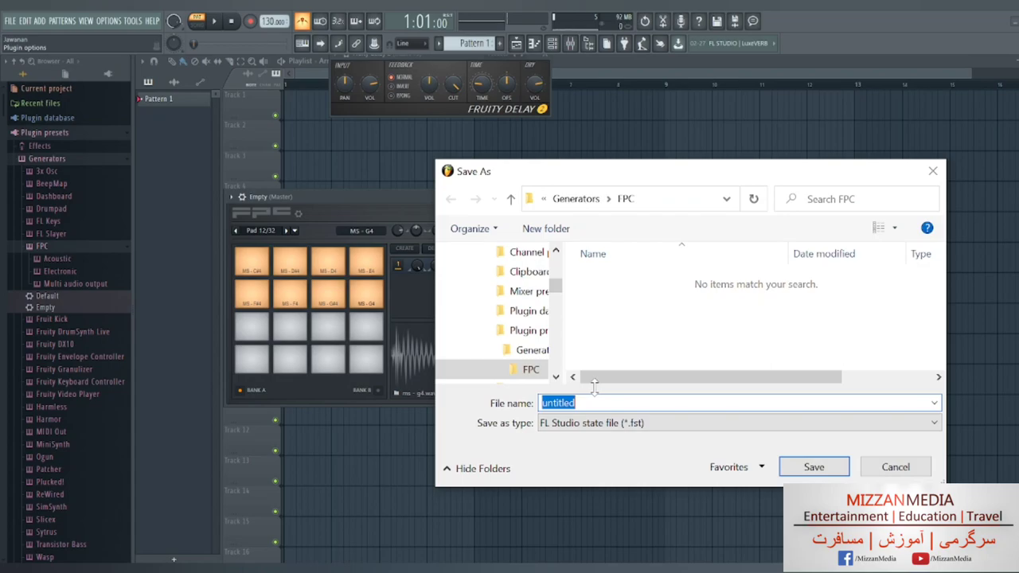
type("D")
type("Dadra Vlim")
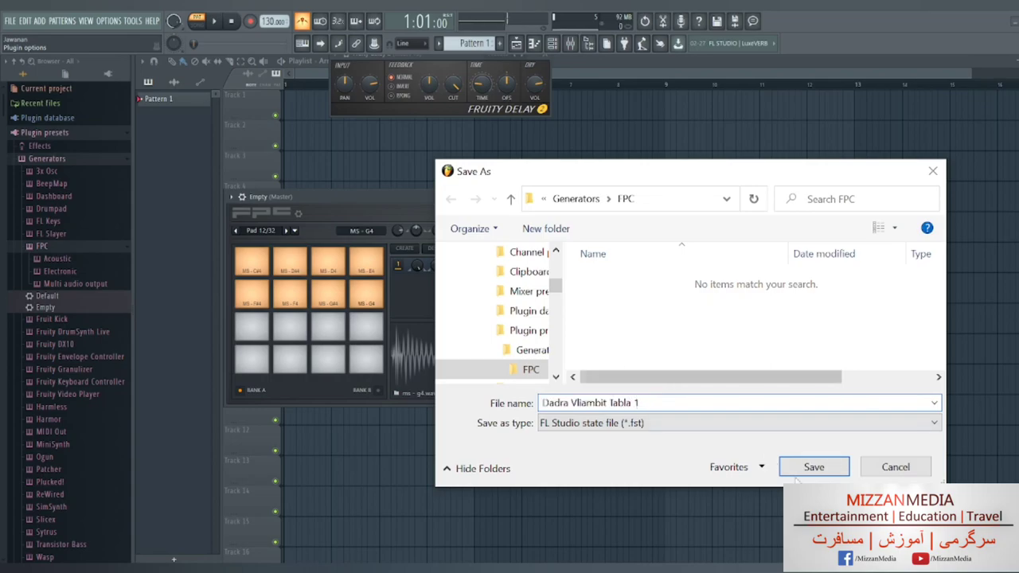
left_click(813, 467)
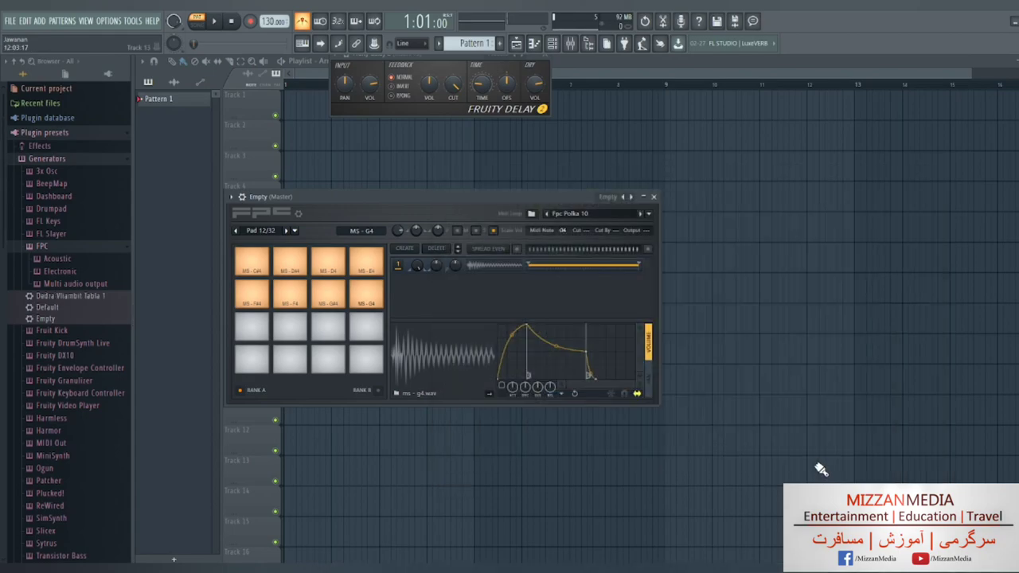
Step: Open Midi Files › Tabla 1 in Explorer to list the Dadra Vilampat Fill1, Fill2, V1 and V2 patterns
left_click(552, 43)
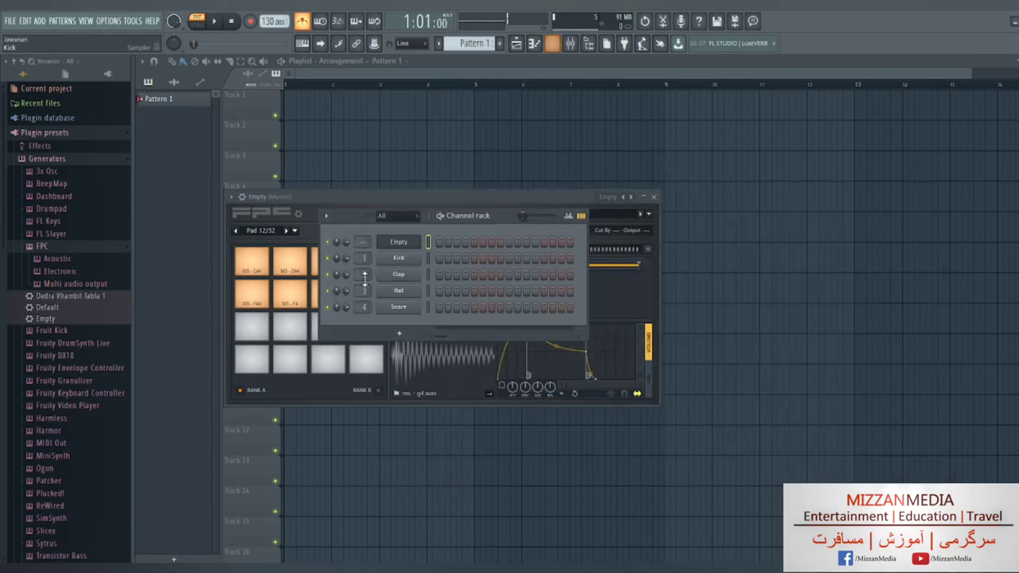
key("alt+Tab")
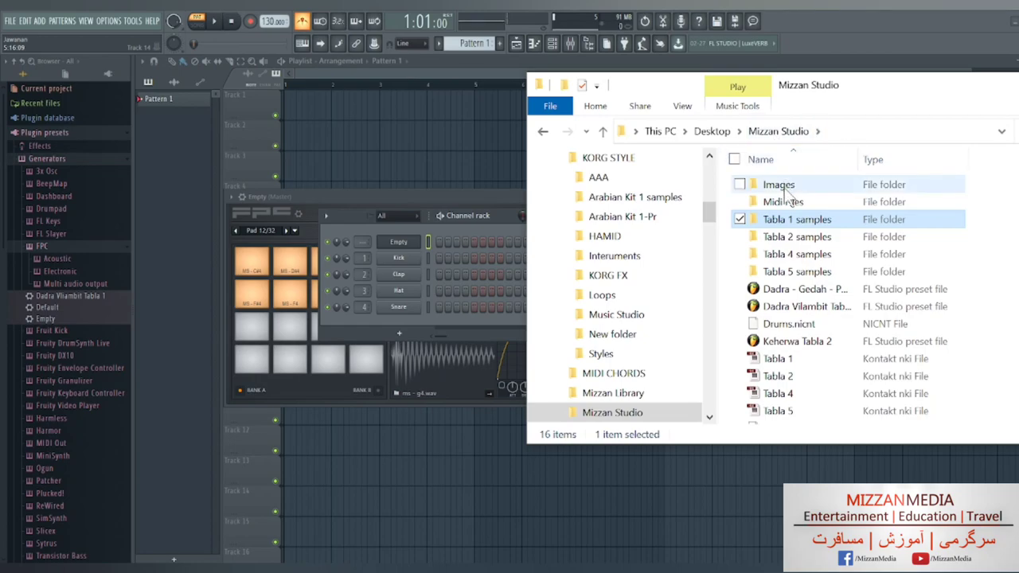
double_click(782, 201)
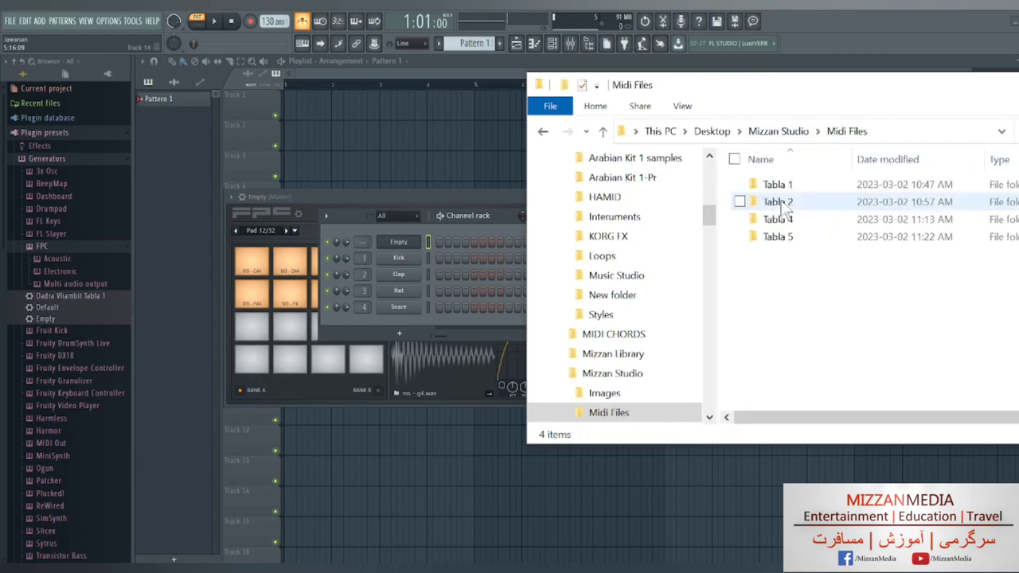
double_click(772, 184)
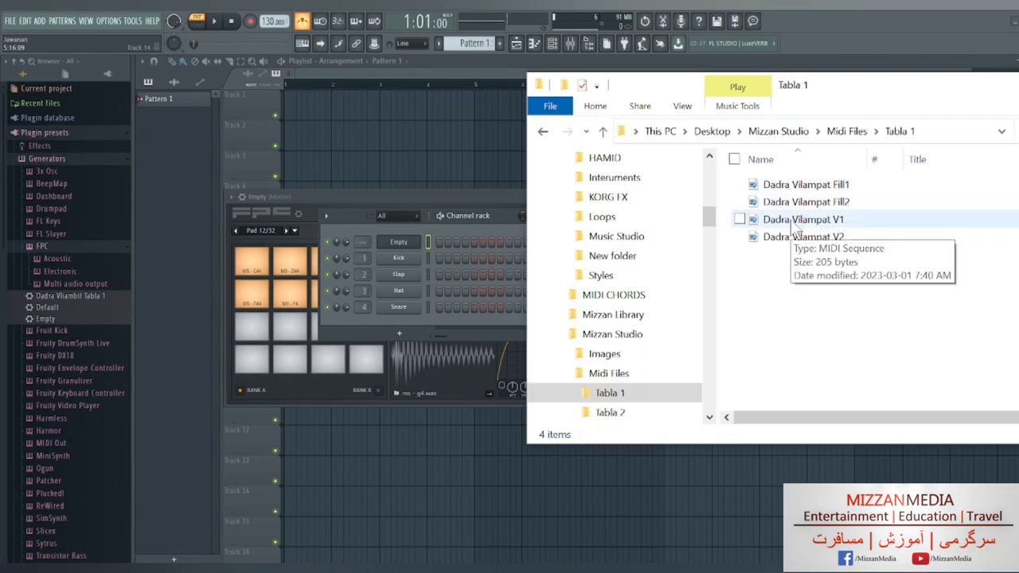
Step: Drop Dadra Vilampat V1.mid onto the FPC, play it, and slow the tempo to 53 BPM
left_click_drag(795, 225, 405, 241)
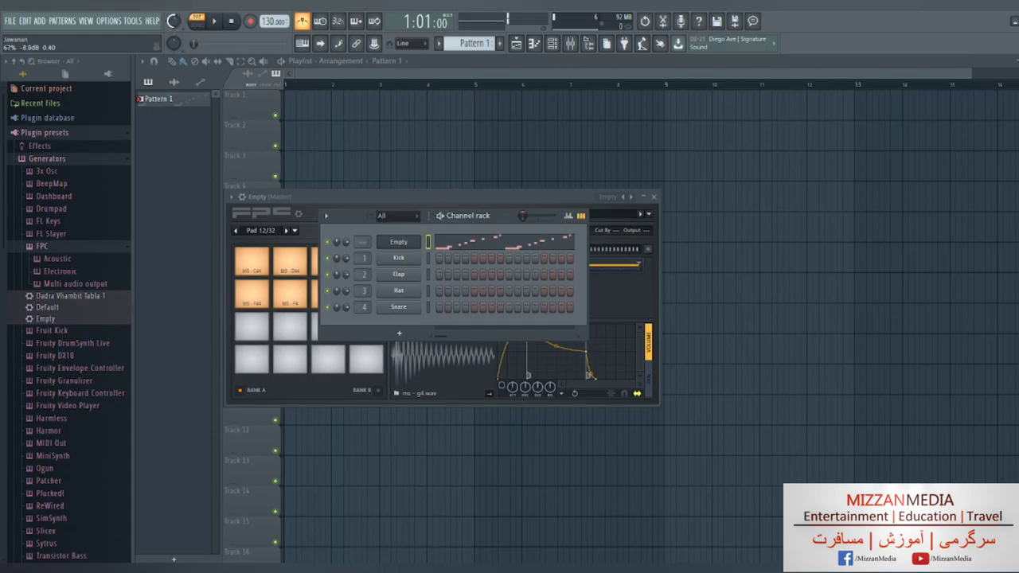
left_click(214, 21)
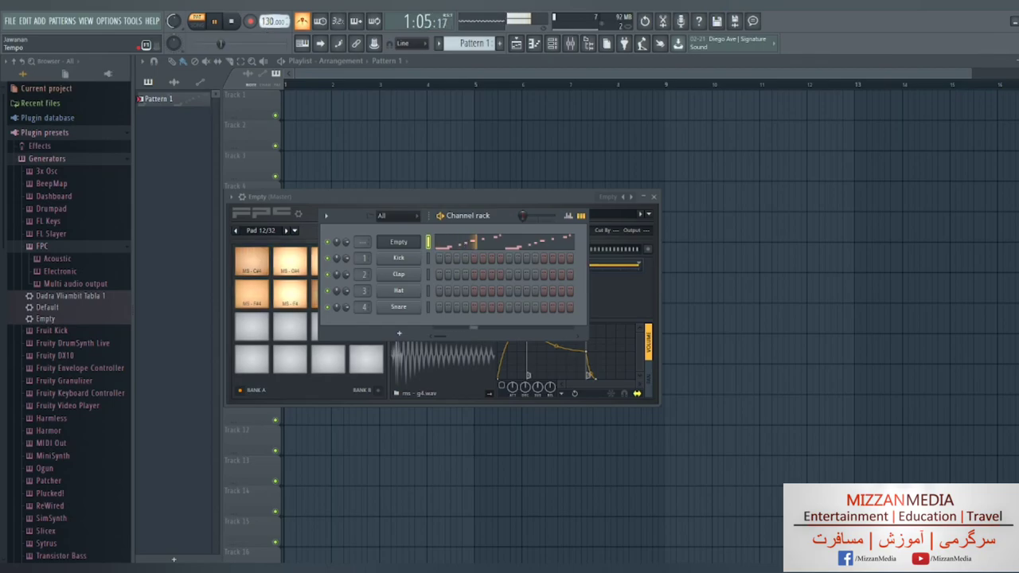
mouse_move(274, 22)
left_mouse_down()
mouse_move(274, 64)
mouse_move(274, 48)
left_mouse_up()
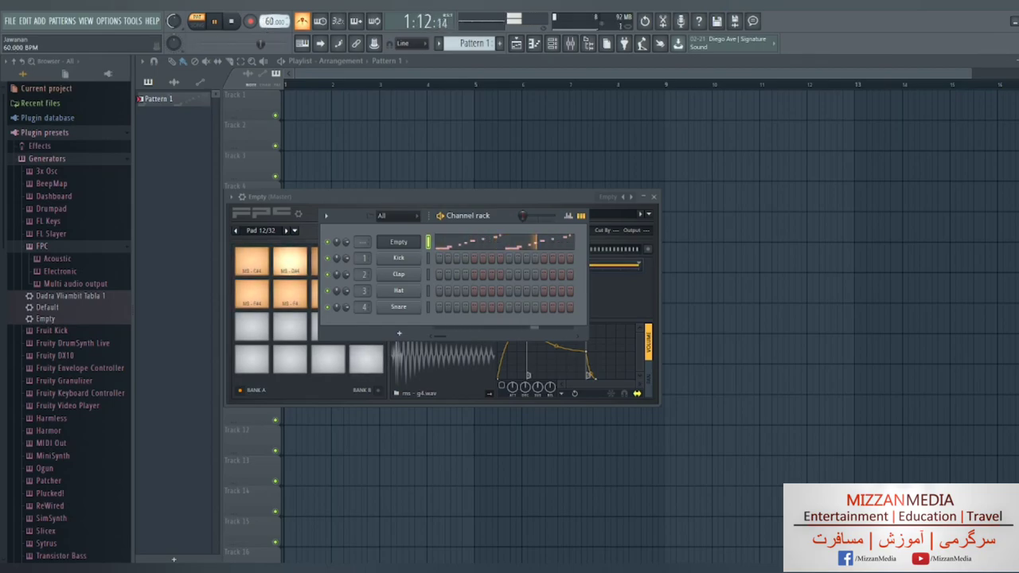
left_click_drag(274, 22, 252, 32)
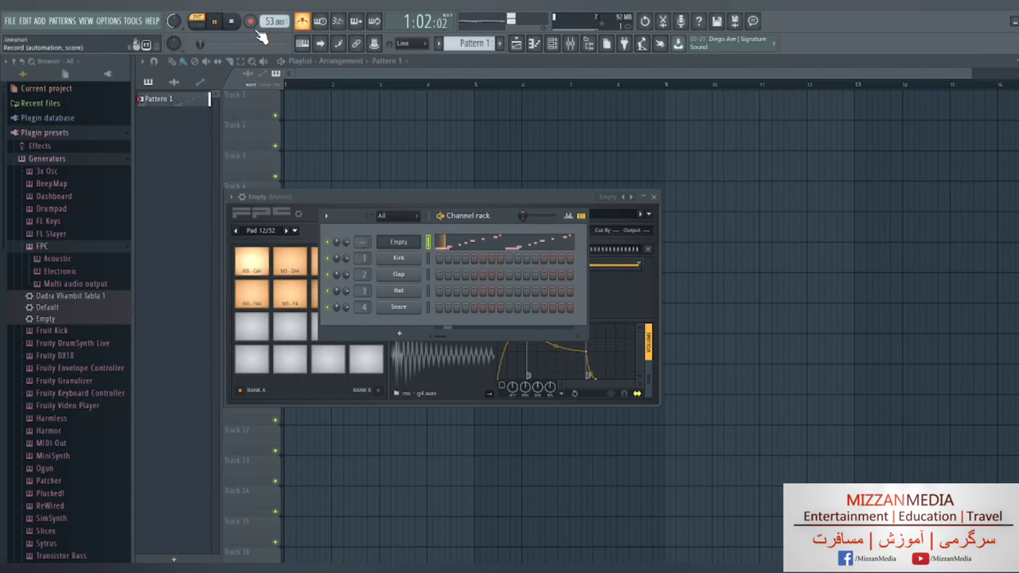
key("space")
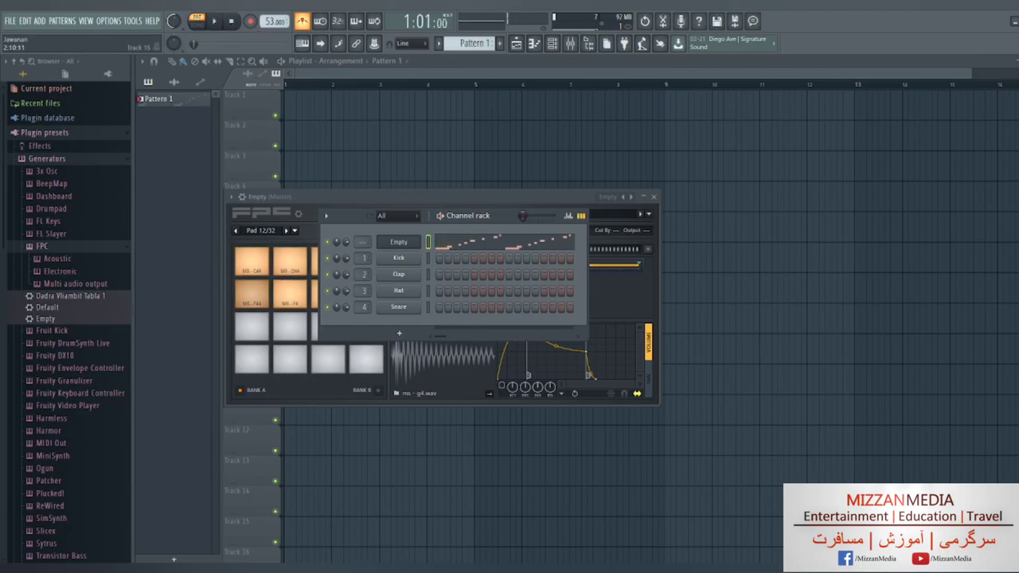
key("alt+Tab")
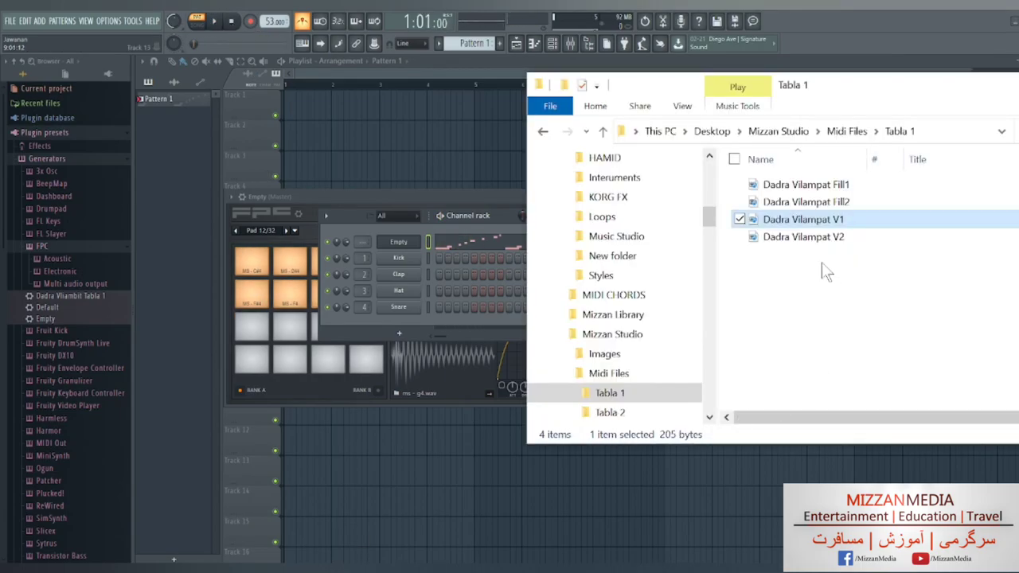
mouse_move(803, 237)
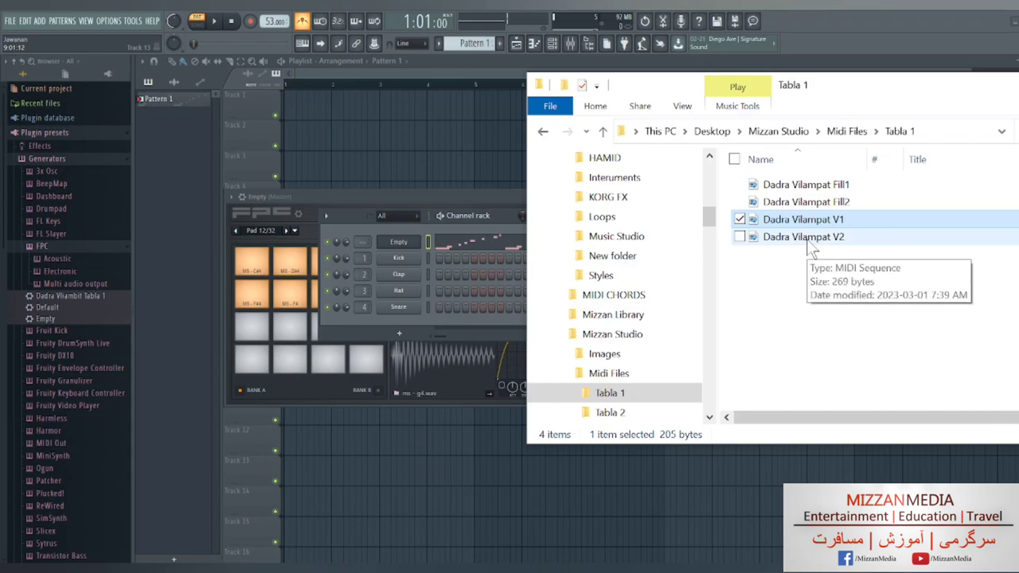
Step: Load Dadra Vilampat V2.mid into the FPC, play it at 43 BPM, then stop
mouse_move(809, 239)
left_mouse_down()
mouse_move(408, 254)
mouse_move(400, 245)
left_mouse_up()
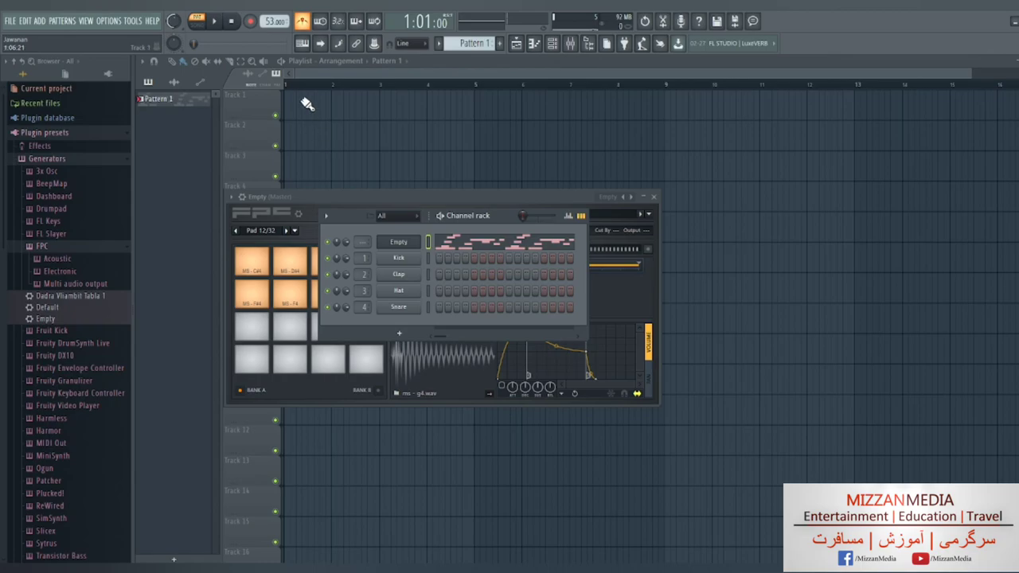
left_click(215, 22)
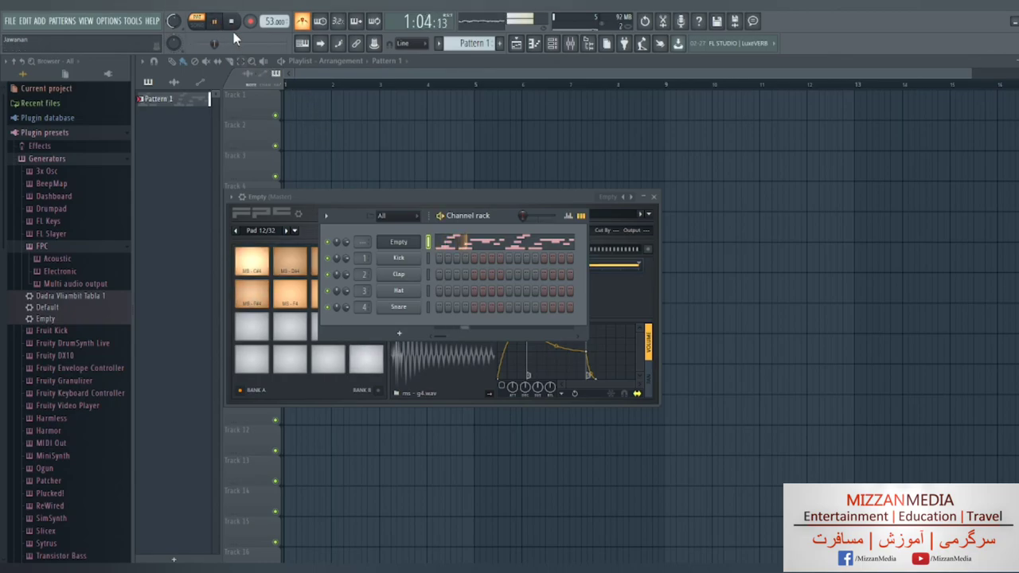
left_click_drag(275, 20, 274, 36)
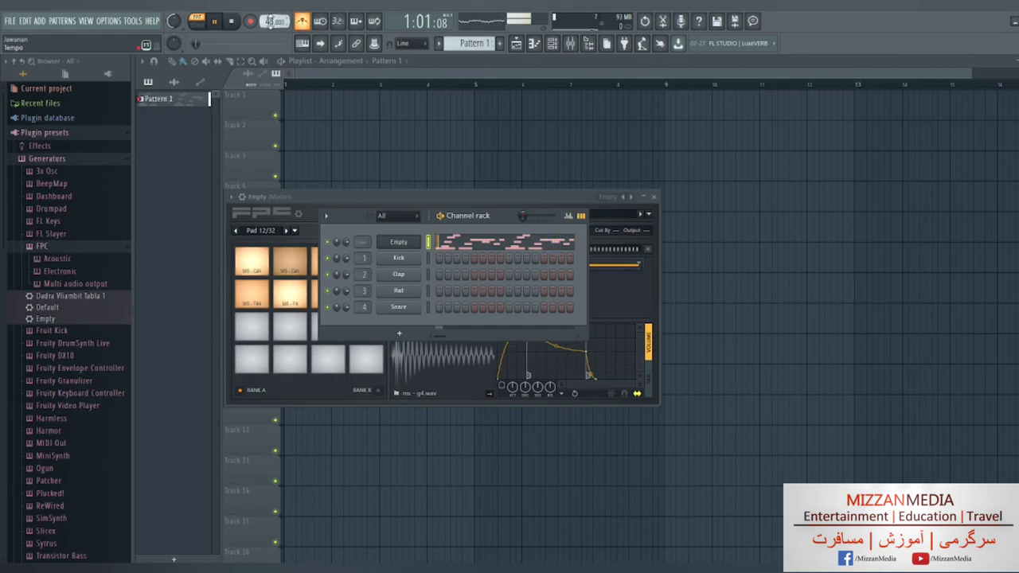
scroll(273, 20, "down", 3)
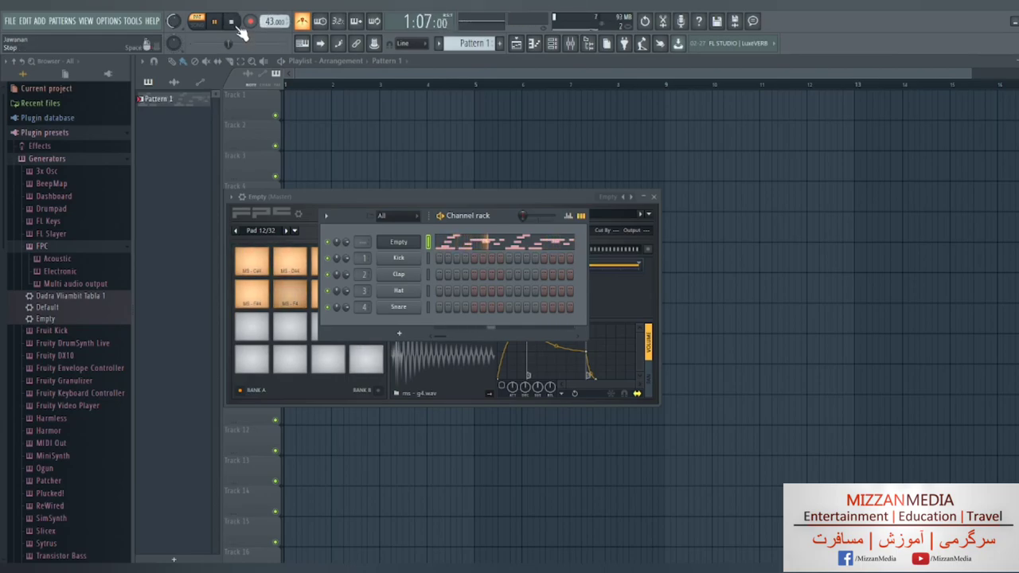
left_click(237, 26)
left_click_drag(804, 236, 533, 494)
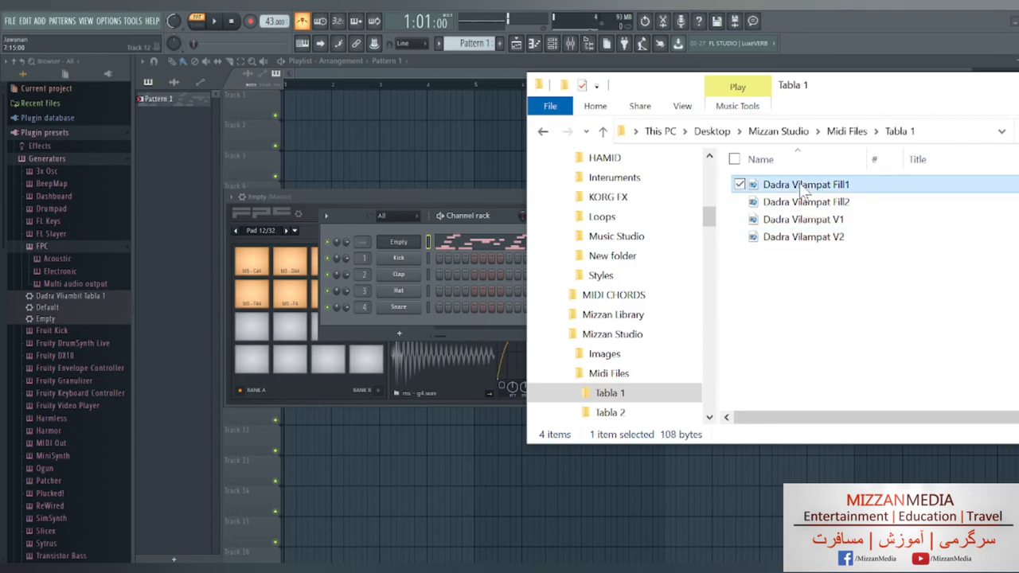
Step: Load the Dadra Vilampat Fill1 pattern into the FPC and audition it
mouse_move(799, 184)
left_mouse_down()
mouse_move(464, 225)
mouse_move(416, 247)
left_mouse_up()
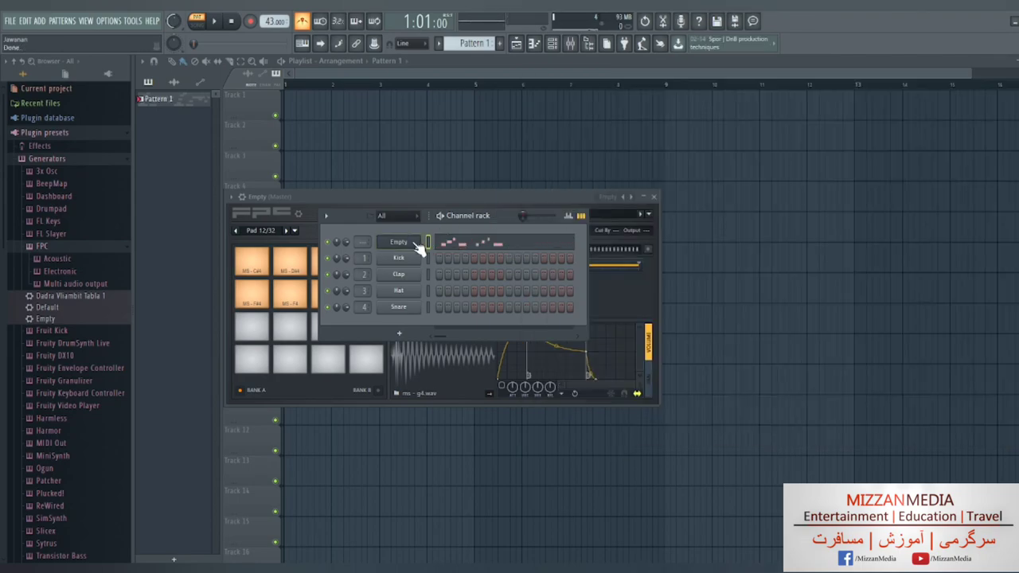
left_click(214, 22)
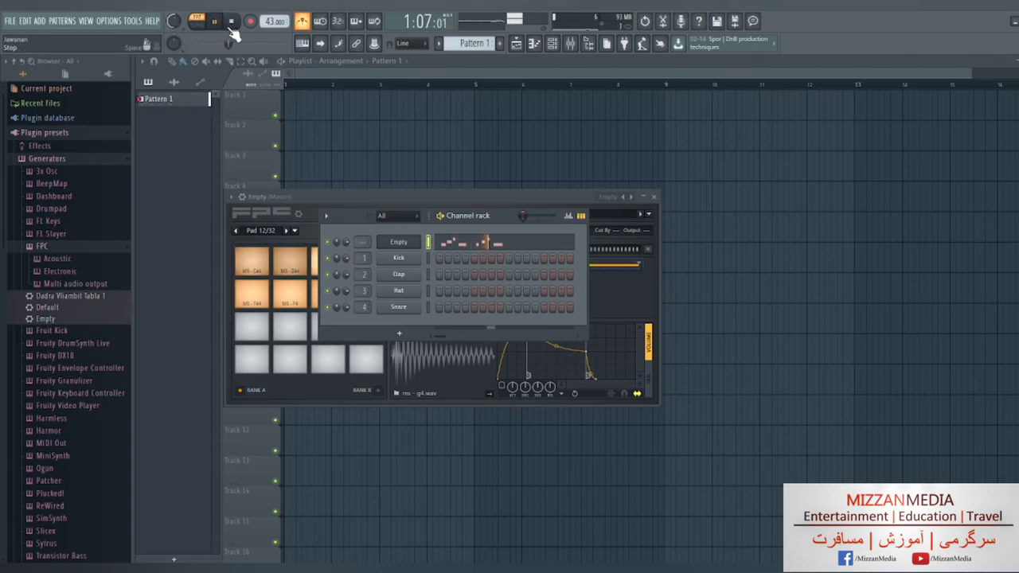
left_click(239, 24)
Step: Load the Dadra Vilampat Fill2 pattern into the FPC and audition it
key("alt+Tab")
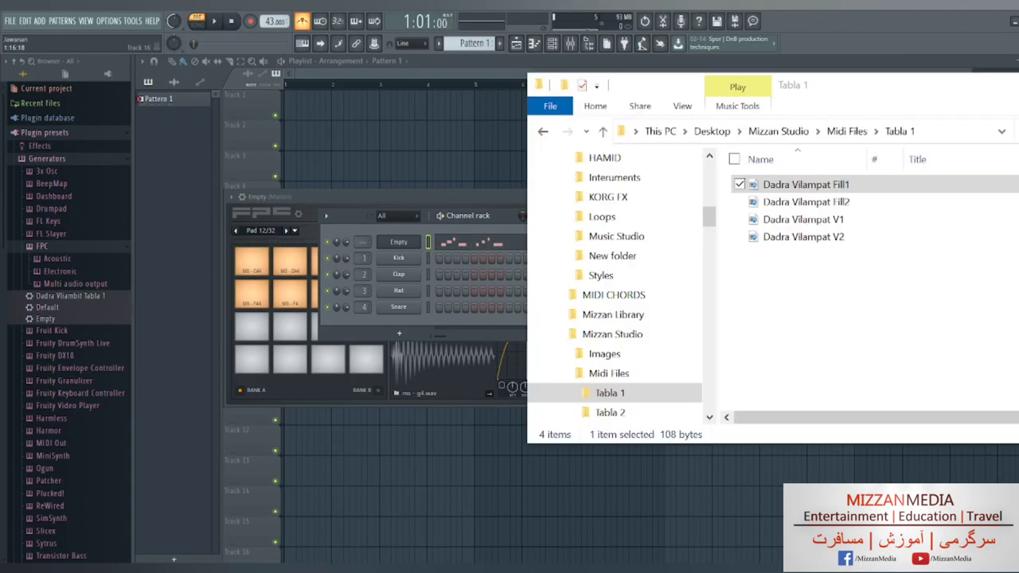
mouse_move(804, 201)
left_mouse_down()
mouse_move(402, 258)
mouse_move(396, 243)
left_mouse_up()
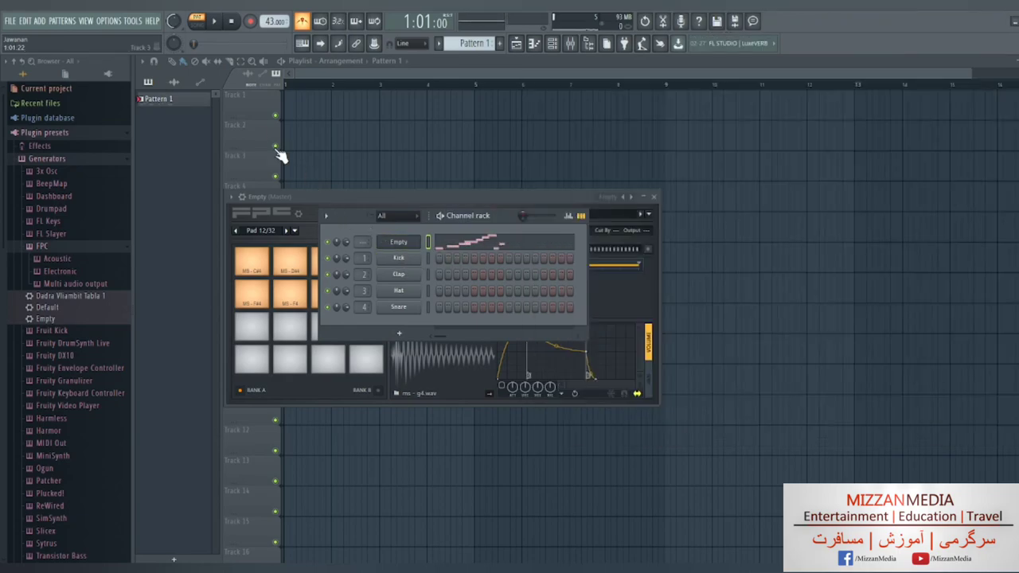
left_click(213, 22)
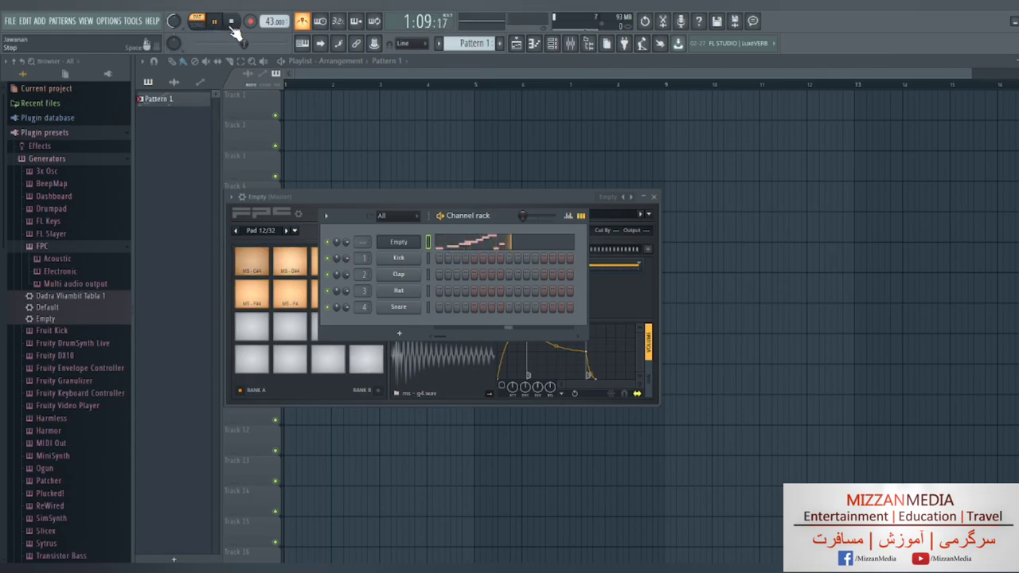
left_click(230, 22)
Step: Reload Dadra Vilampat V1 into the FPC and play it through at 43 BPM
key("alt+Tab")
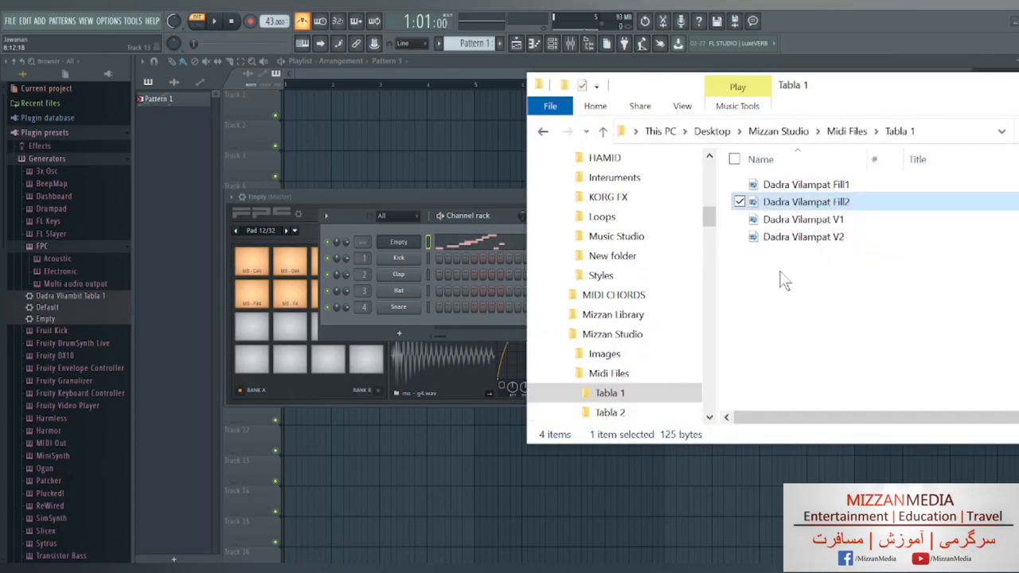
left_click(814, 223)
mouse_move(814, 223)
left_mouse_down()
mouse_move(378, 246)
mouse_move(395, 243)
left_mouse_up()
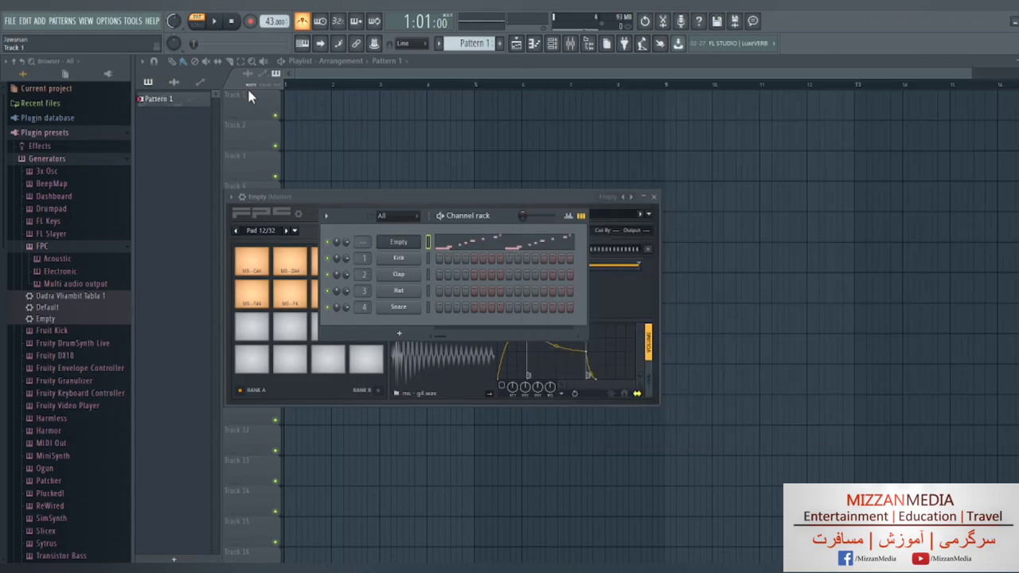
left_click(213, 22)
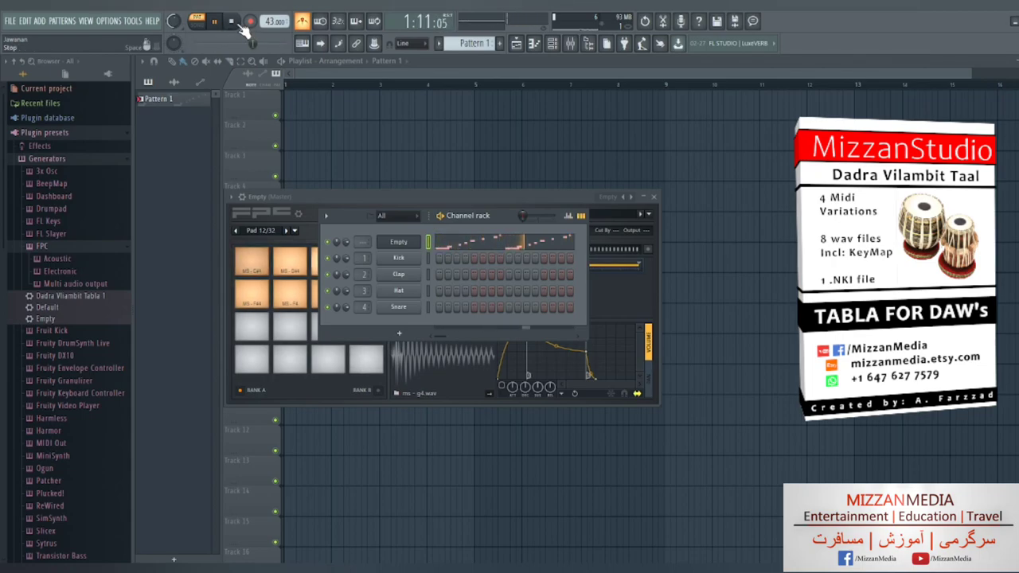
left_click(237, 24)
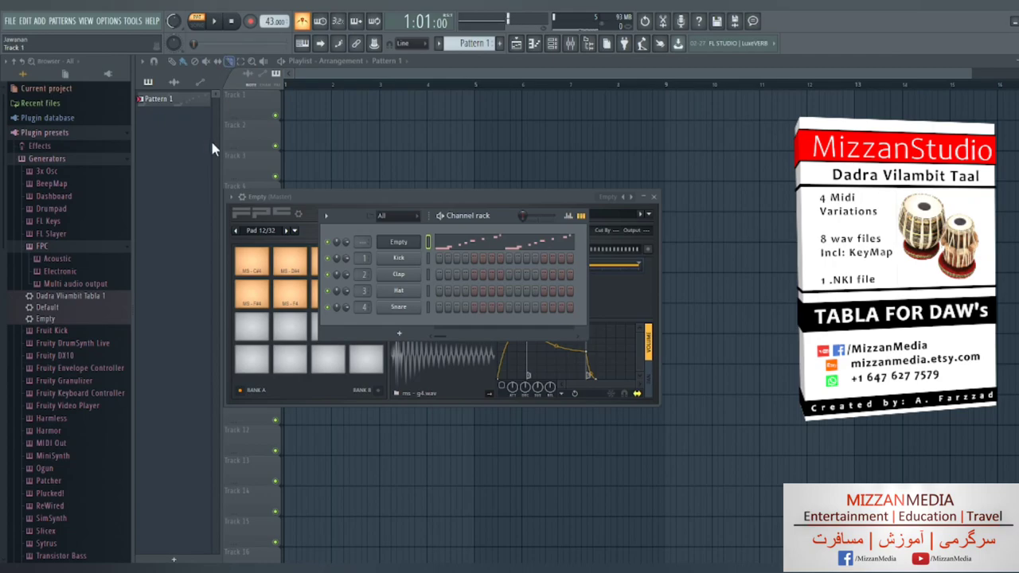